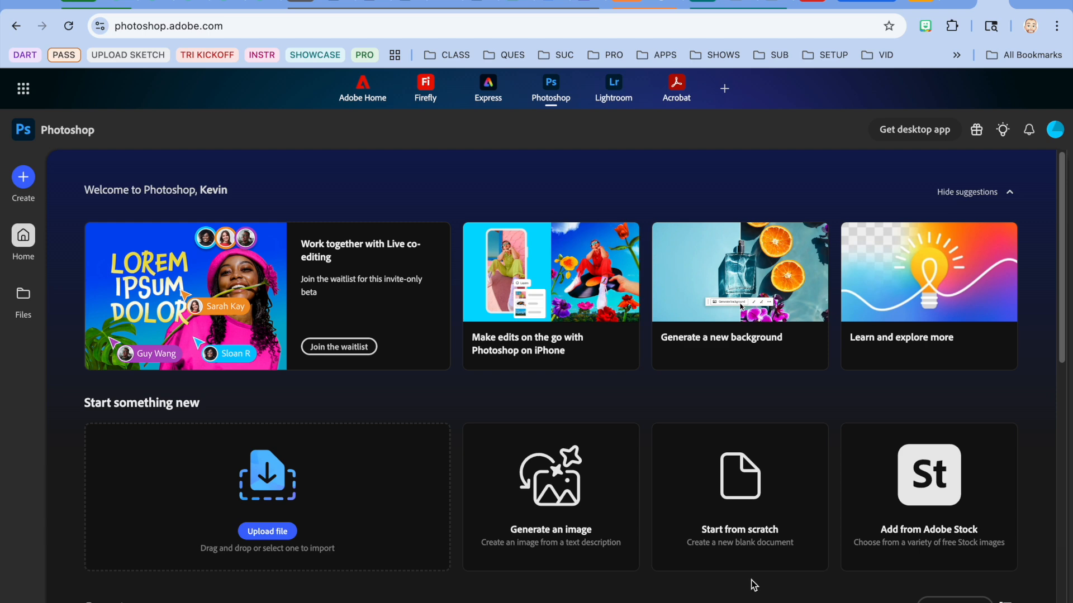
Open the recent tutorial "Photoshop on the web onboarding tour" and load the jumping-man sample image.
{"action": "left_click", "coordinate": [1004, 134]}
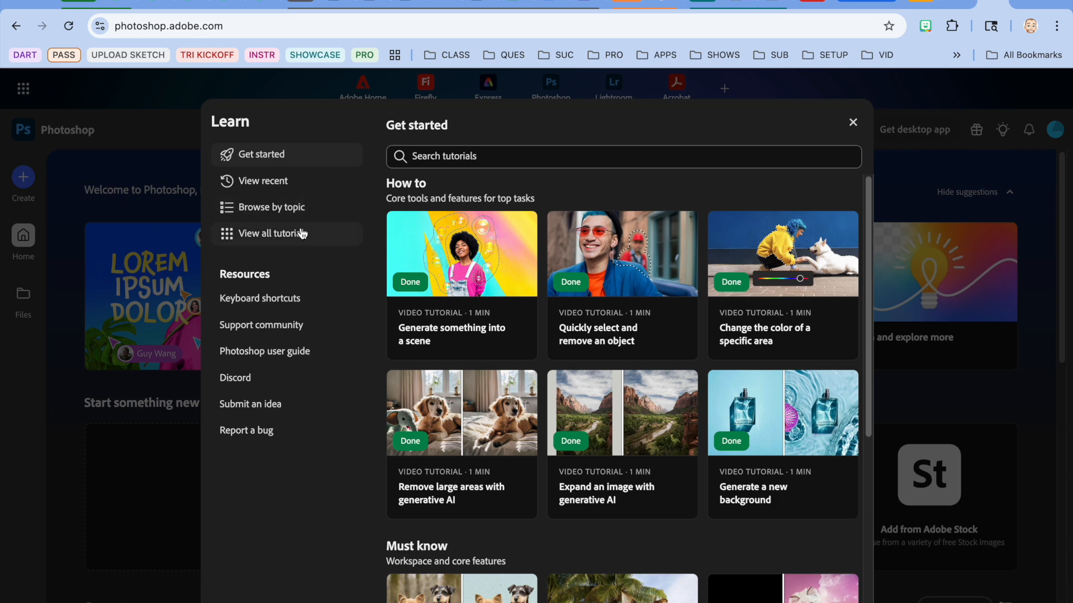
{"action": "left_click", "coordinate": [291, 183]}
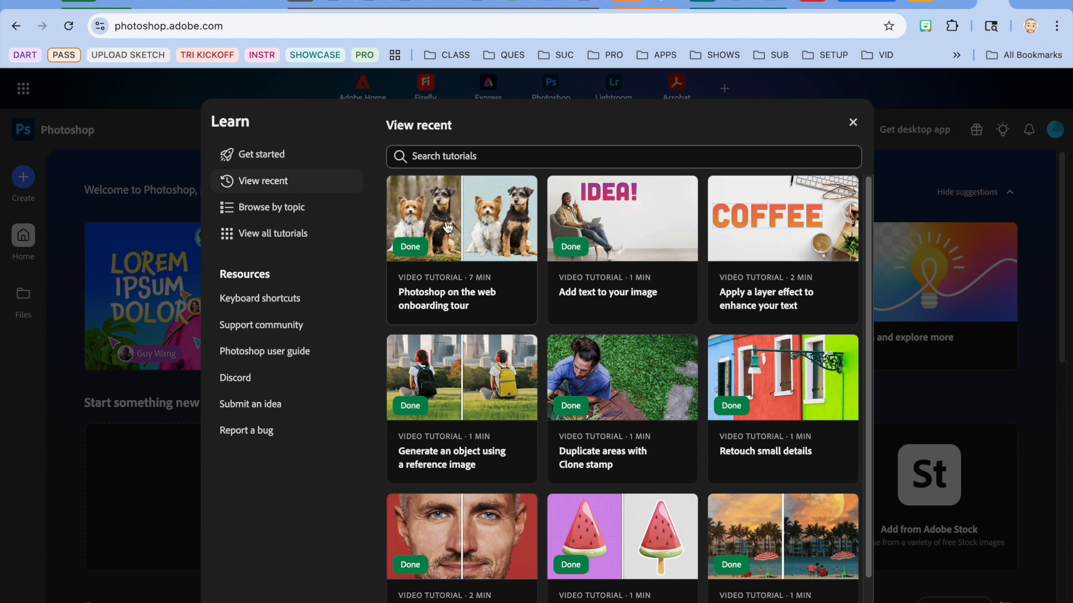
{"action": "left_click", "coordinate": [457, 238]}
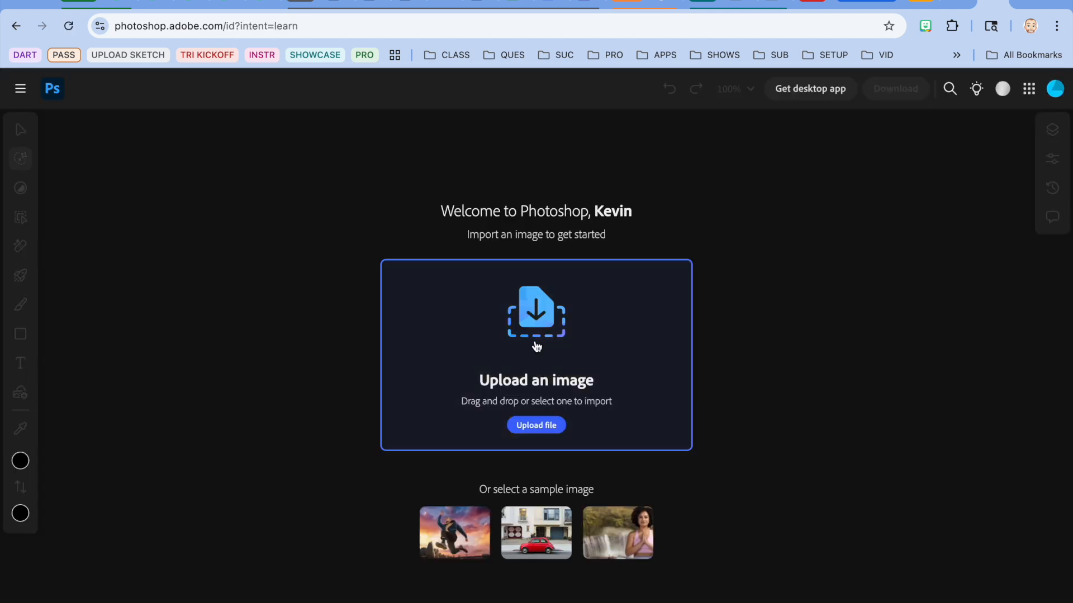
{"action": "left_click", "coordinate": [461, 545]}
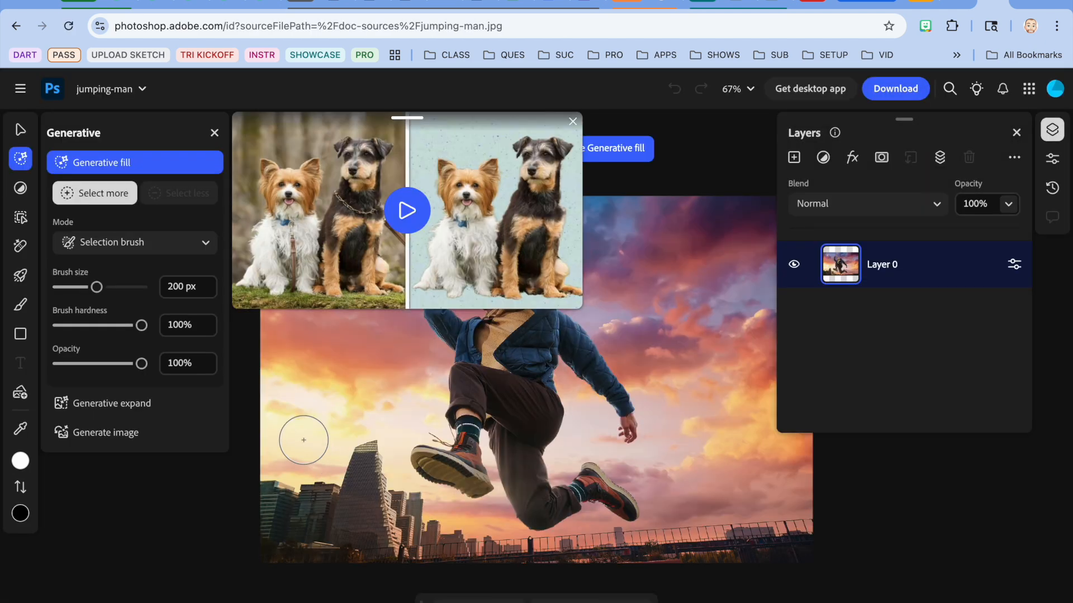
Show the onboarding tour video in full screen with English captions.
{"action": "left_click", "coordinate": [569, 295]}
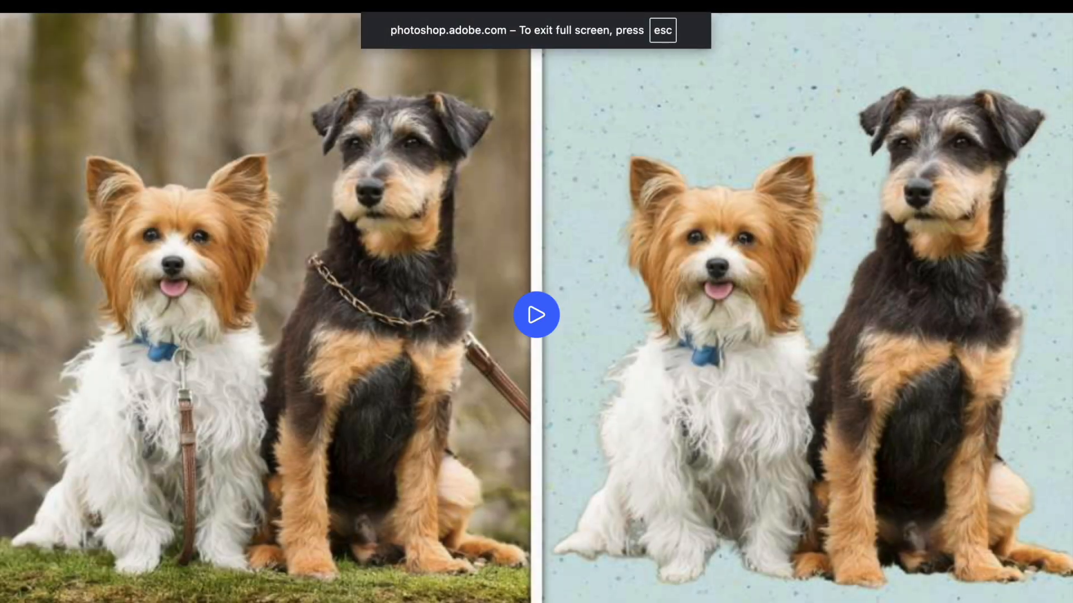
{"action": "left_click", "coordinate": [1010, 602]}
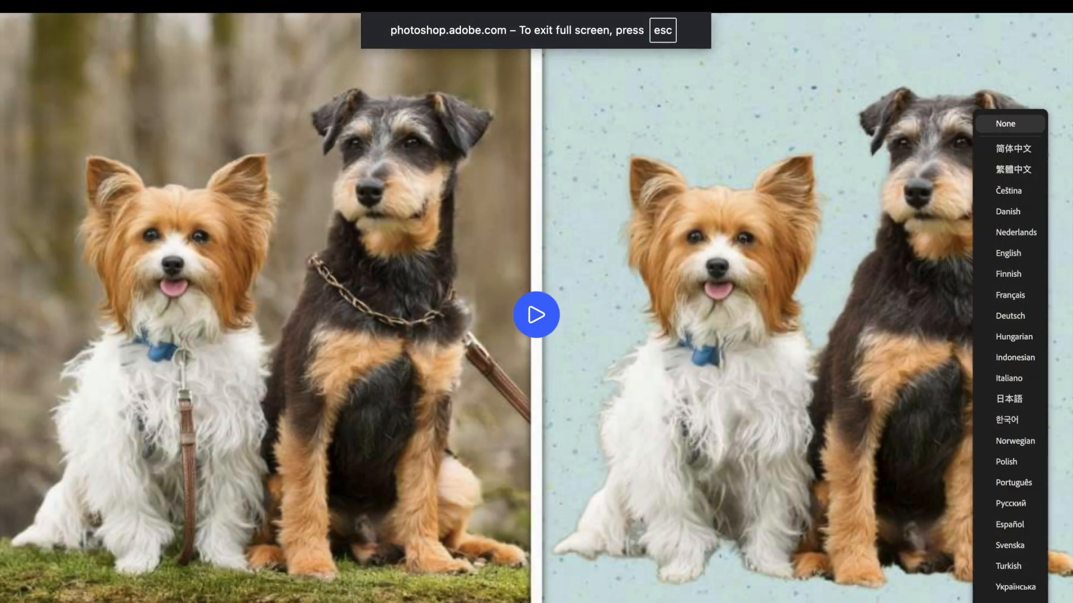
{"action": "left_click", "coordinate": [1009, 253]}
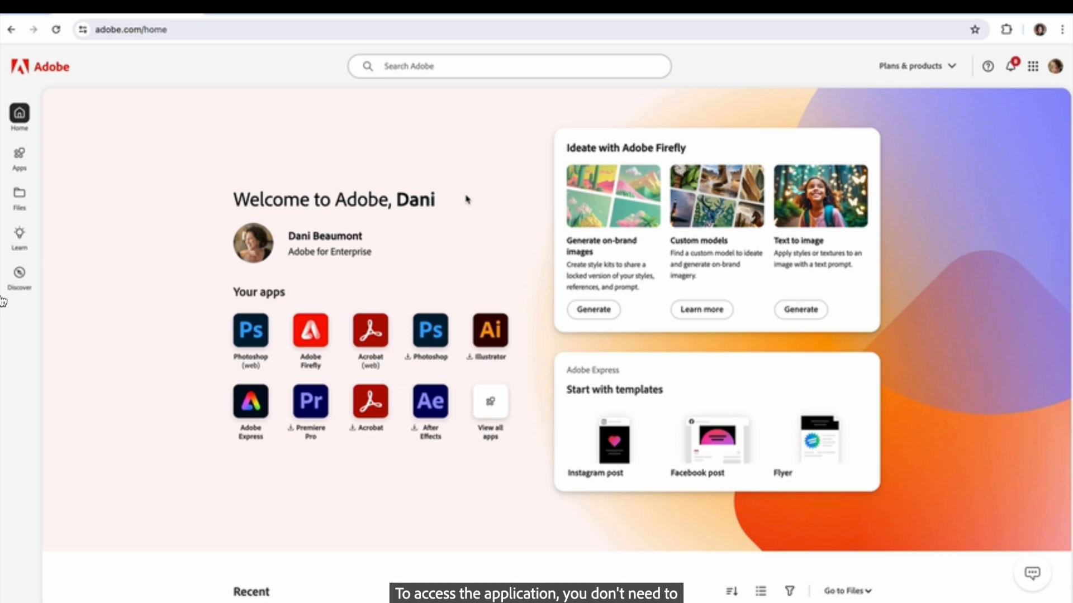
Go to photoshop.adobe.com and upload happy_dogs.png from the PsW Explore folder as a new document.
{"action": "left_click", "coordinate": [322, 26]}
{"action": "type", "text": "photoshop."}
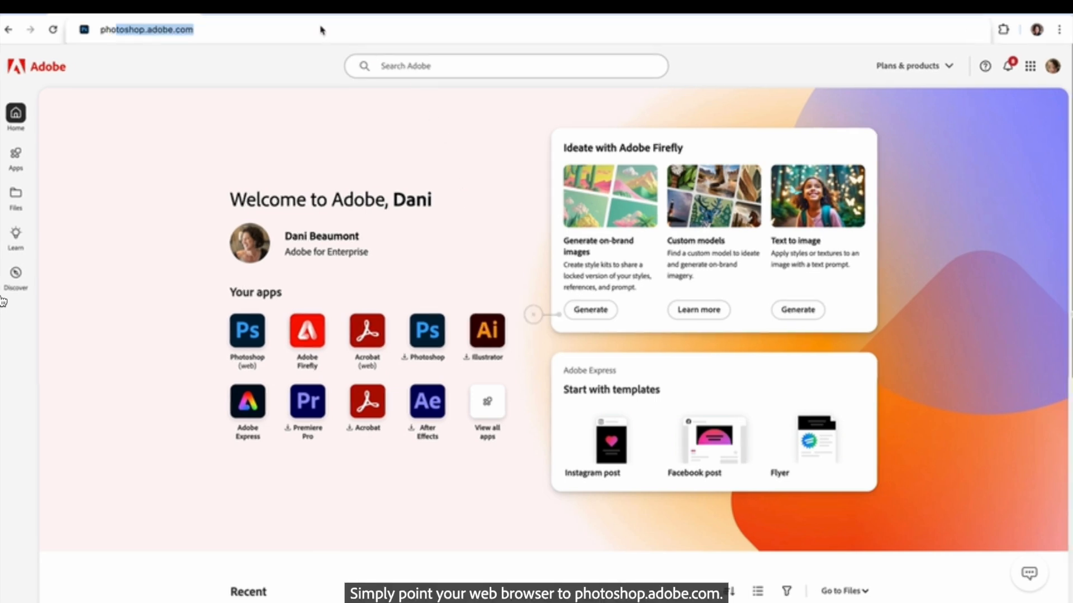
{"action": "type", "text": "adobe.com"}
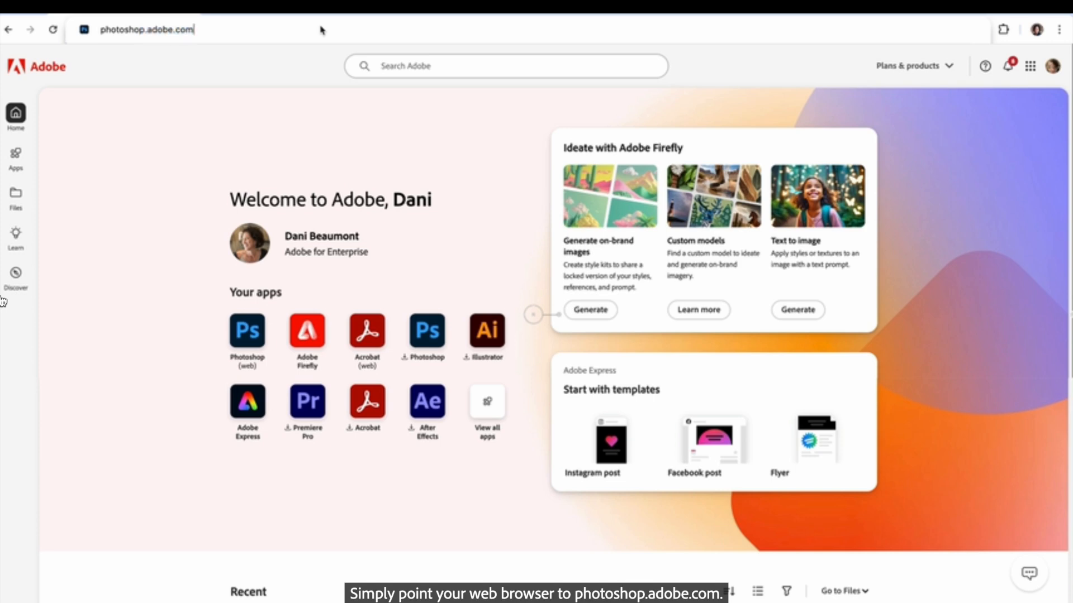
{"action": "key", "text": "Return"}
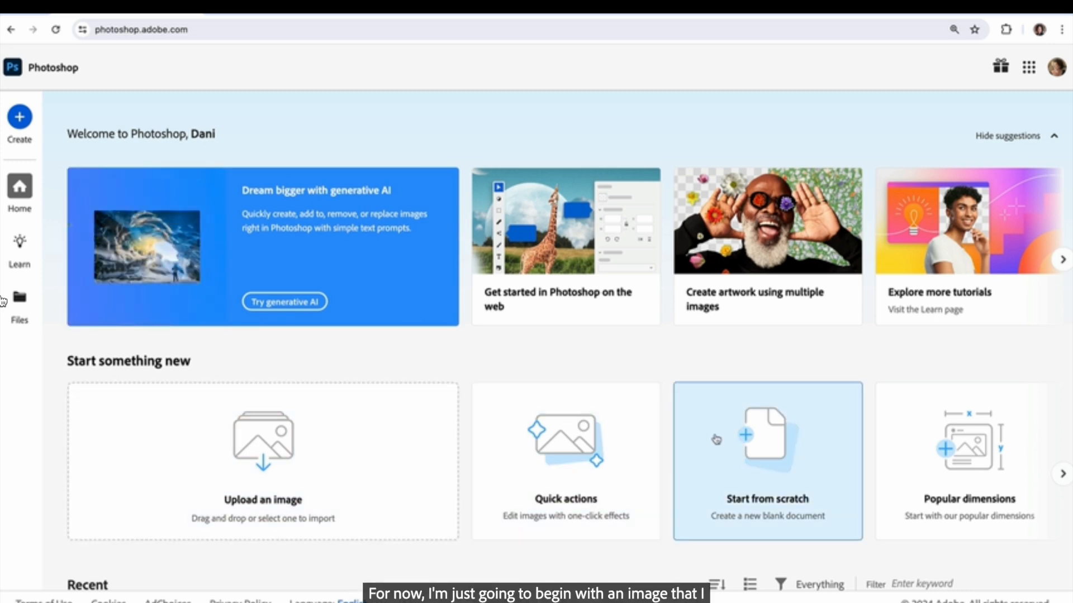
{"action": "key", "text": "super+Tab"}
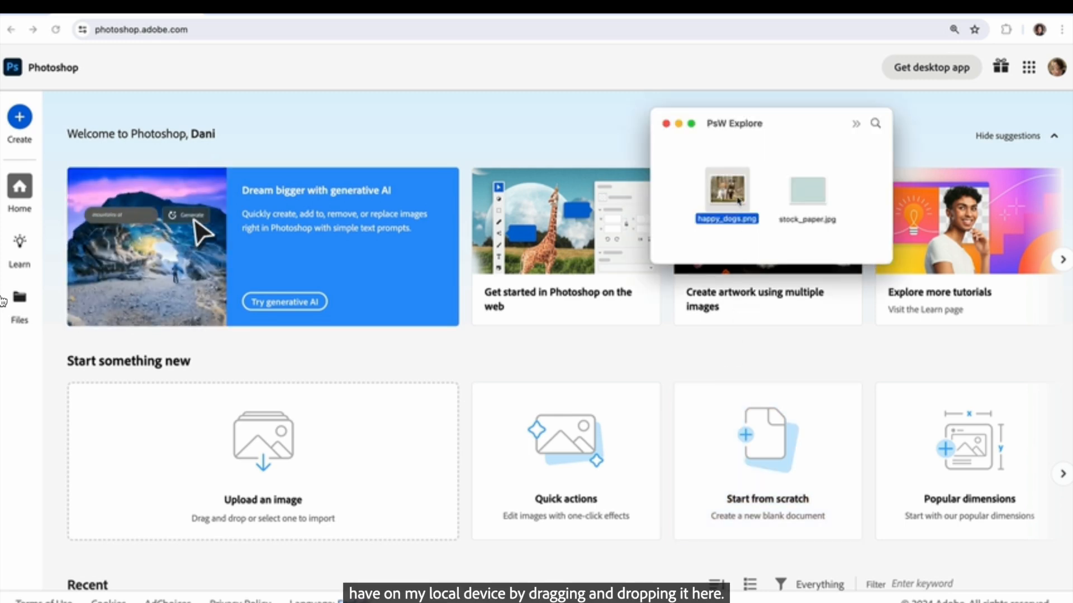
{"action": "left_click_drag", "start_coordinate": [739, 201], "coordinate": [391, 424]}
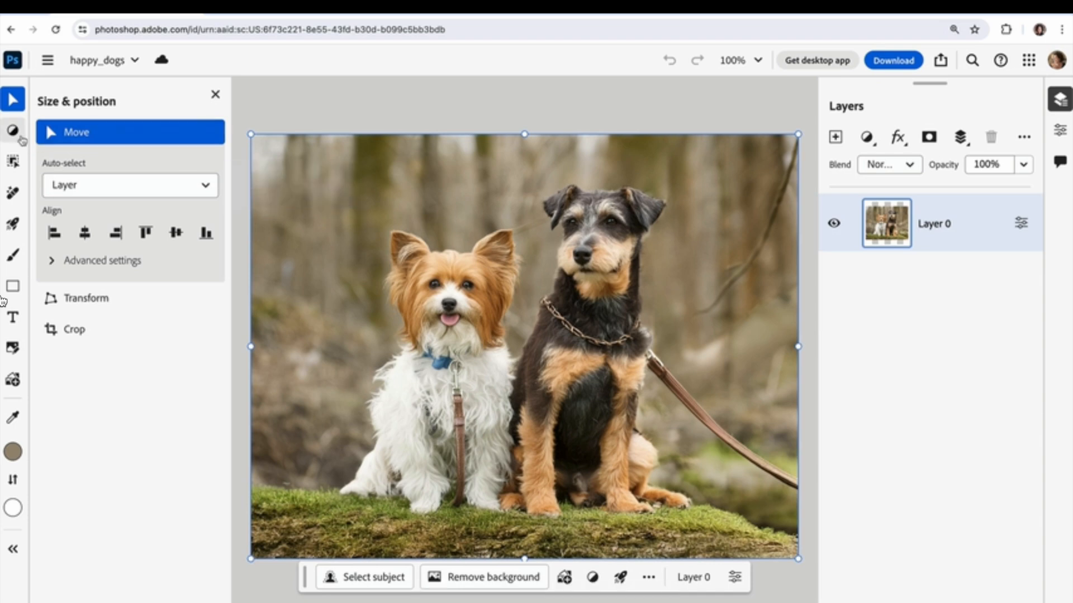
Browse the Adjust and Select tool categories and collapse the tool options to the compact layout.
{"action": "mouse_move", "coordinate": [21, 140]}
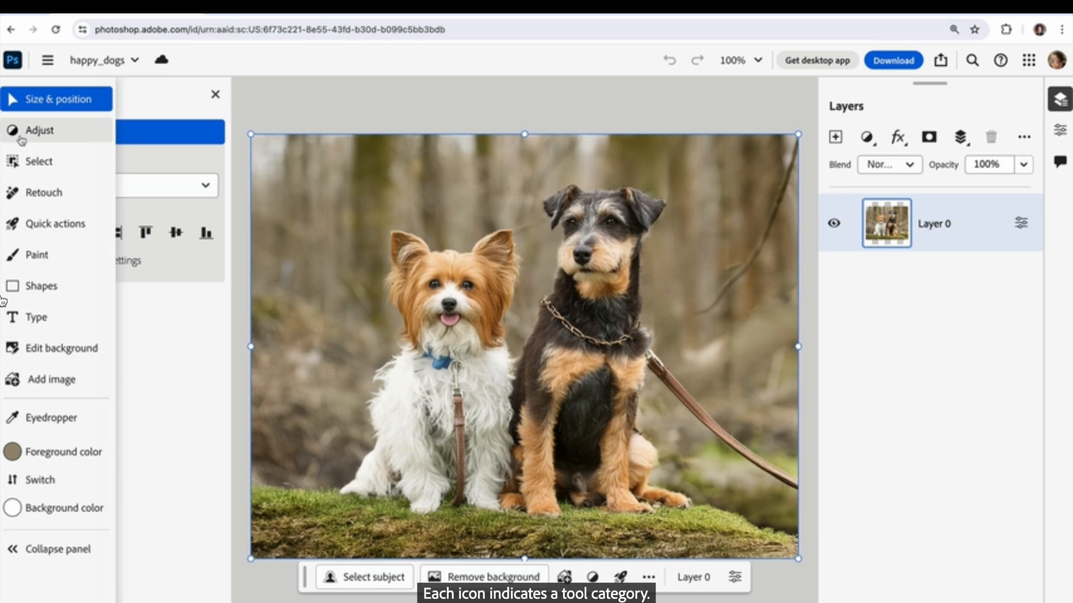
{"action": "left_click", "coordinate": [21, 140]}
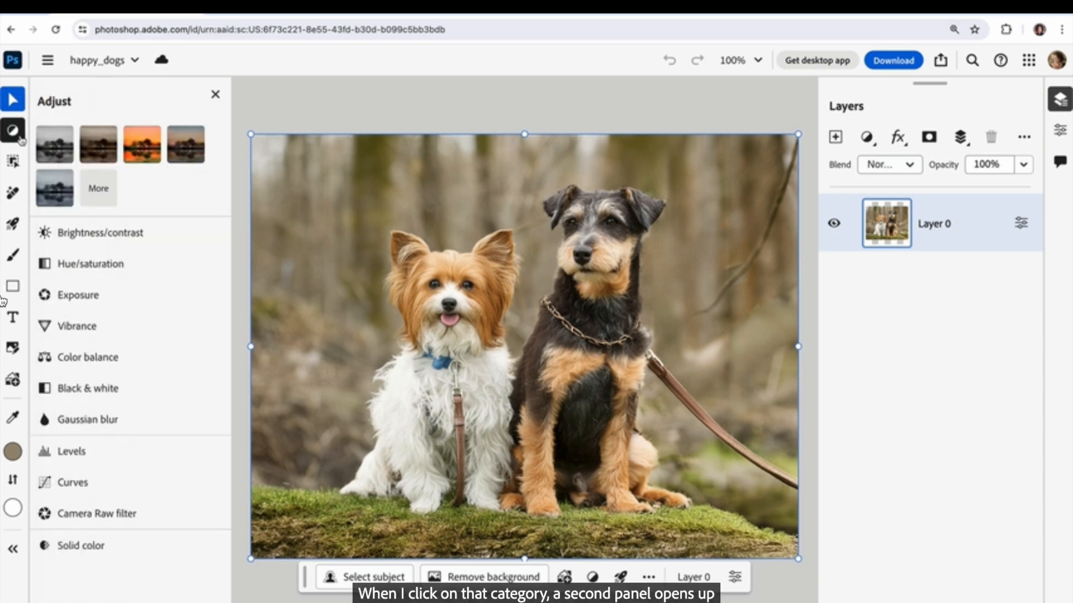
{"action": "left_click", "coordinate": [25, 163]}
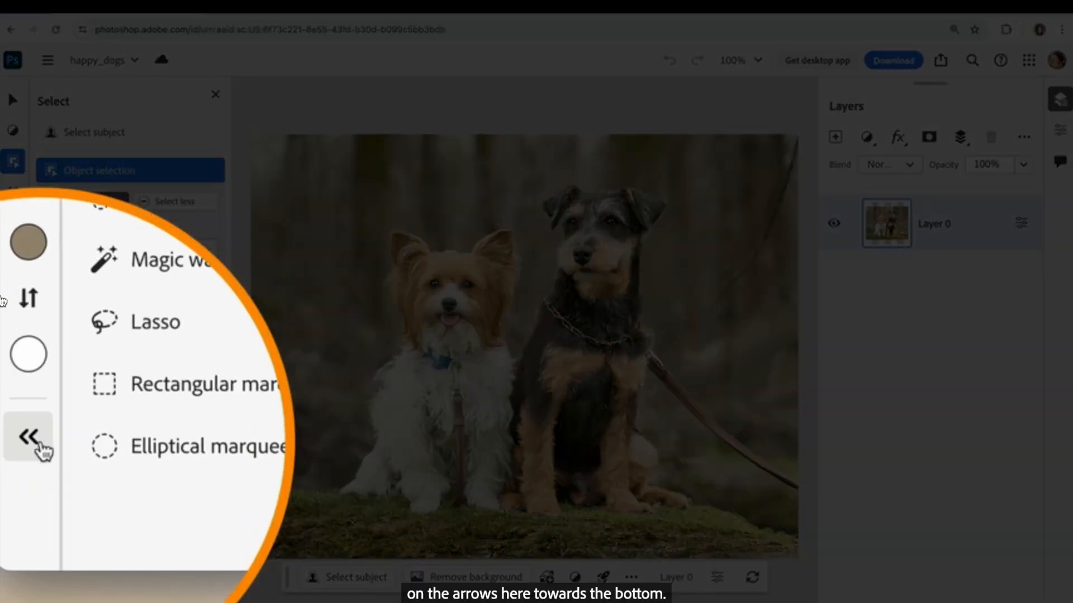
{"action": "mouse_move", "coordinate": [17, 554]}
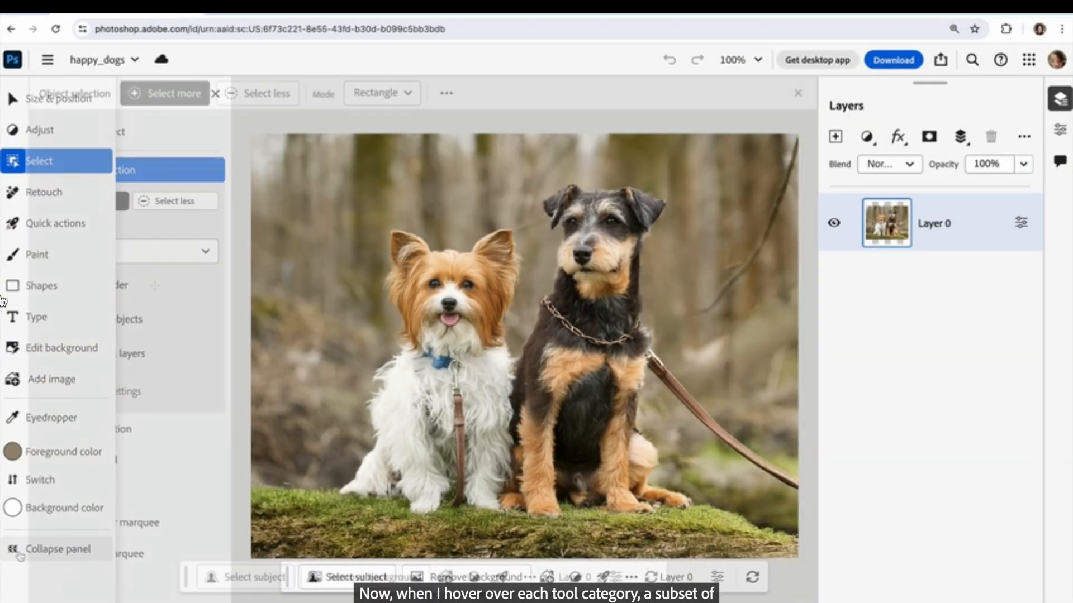
{"action": "mouse_move", "coordinate": [16, 110]}
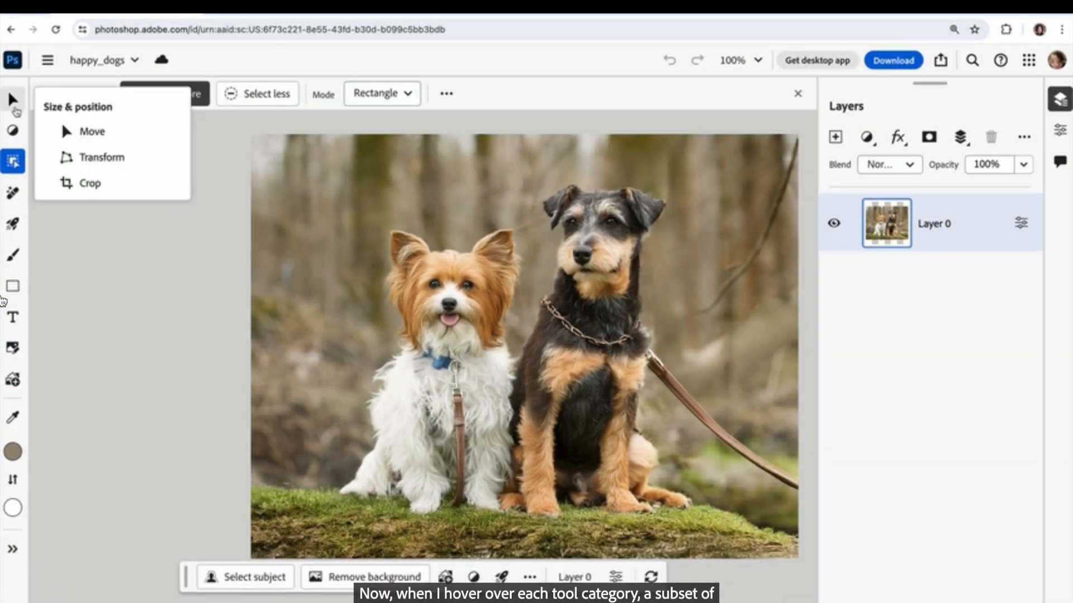
{"action": "mouse_move", "coordinate": [24, 134]}
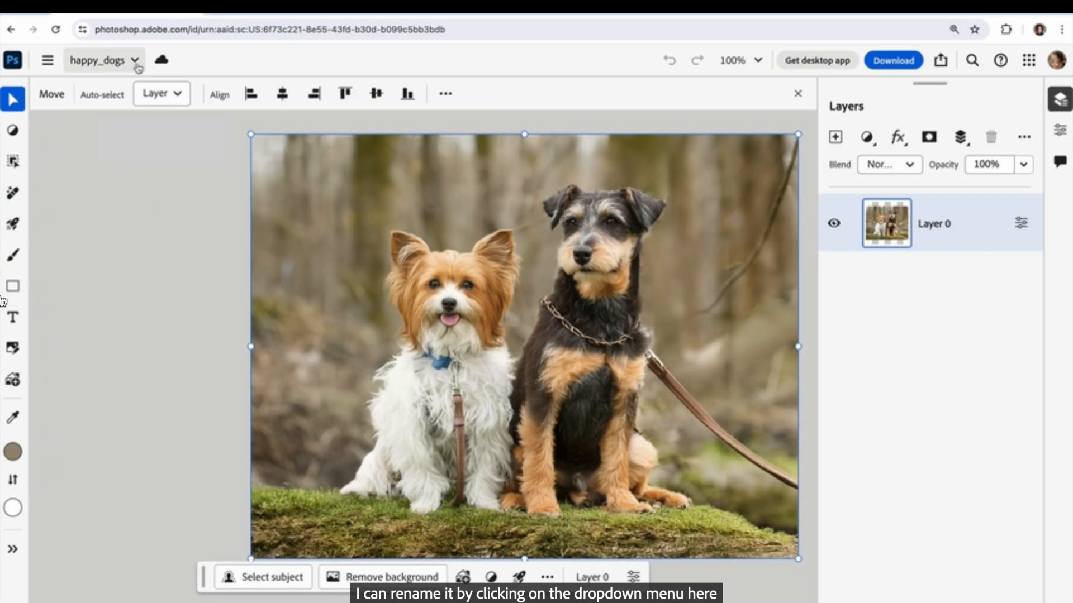
View the image size settings of the happy_dogs document.
{"action": "left_click", "coordinate": [134, 61]}
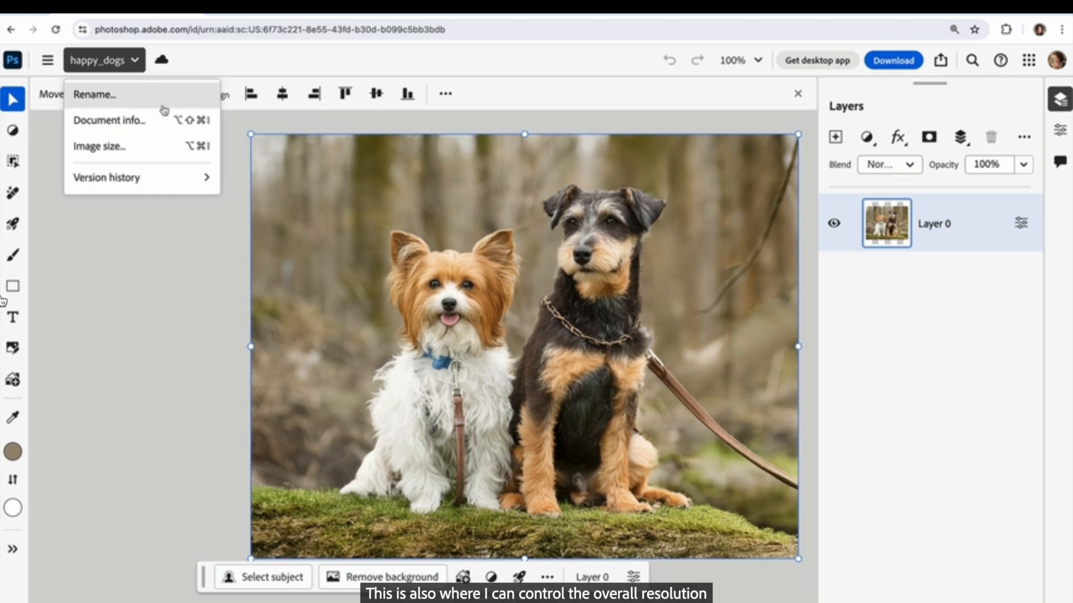
{"action": "left_click", "coordinate": [168, 152]}
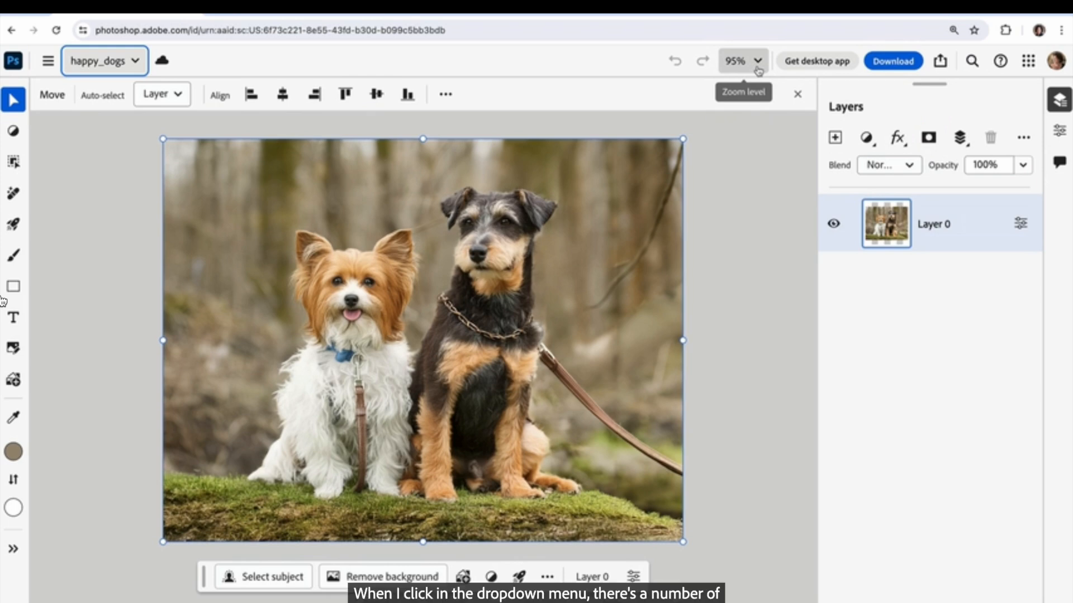
View the zoom level options, zoom the canvas out to 66% and back in to 99%, and pan it slightly with the Hand tool.
{"action": "left_click", "coordinate": [758, 62]}
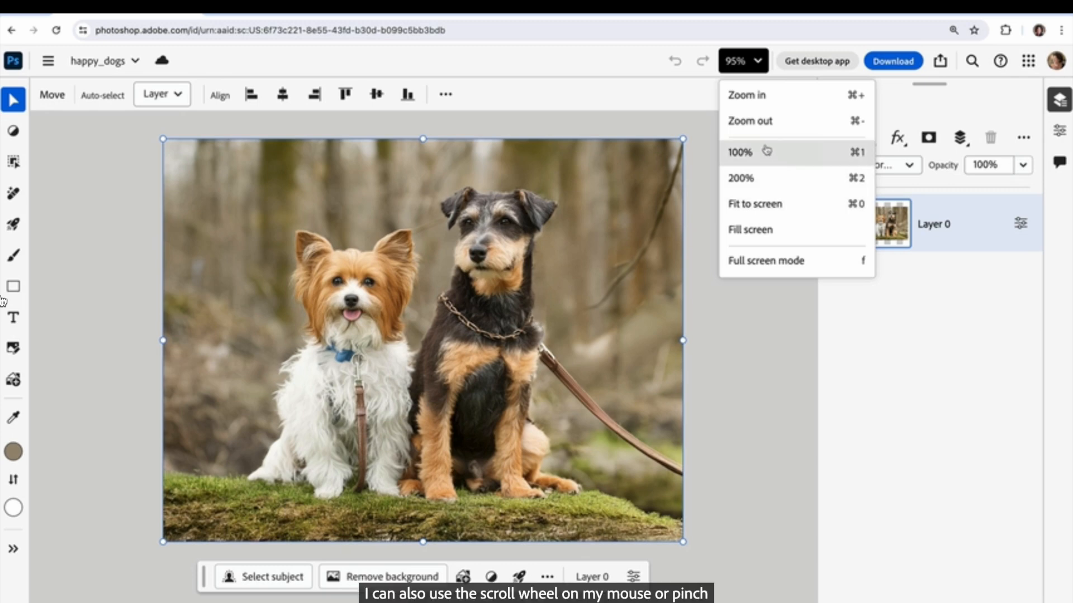
{"action": "left_click", "coordinate": [703, 137]}
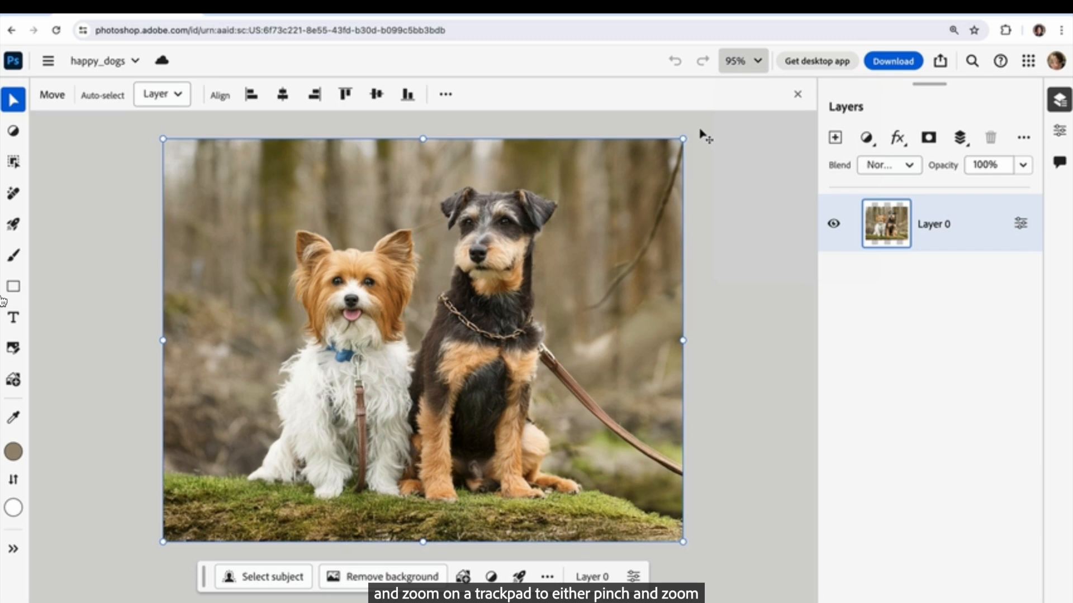
{"action": "scroll", "coordinate": [702, 136], "scroll_direction": "down", "scroll_amount": 5}
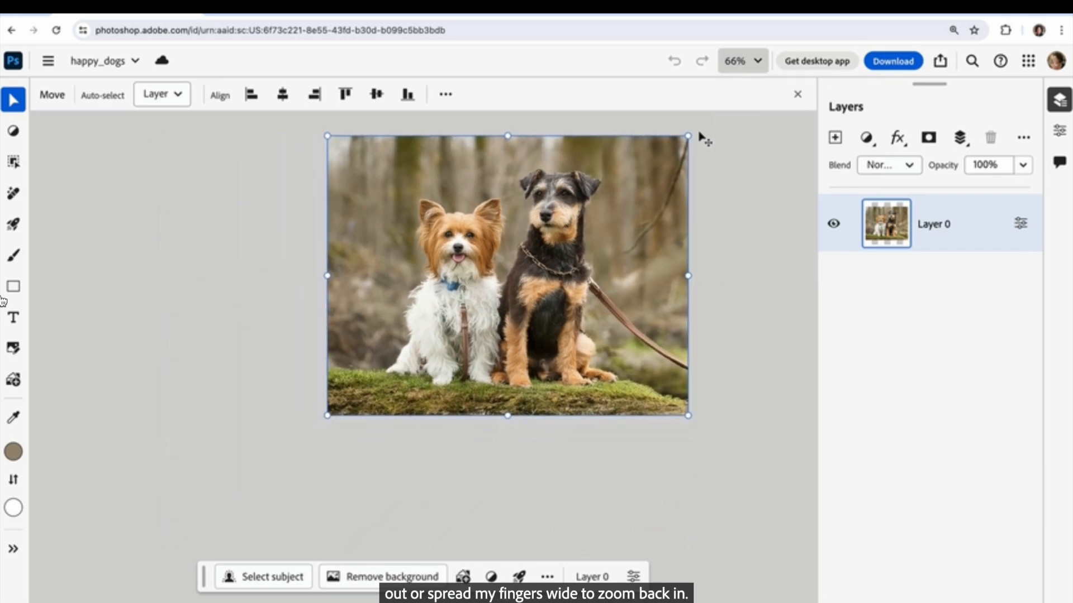
{"action": "scroll", "coordinate": [690, 156], "scroll_direction": "up", "scroll_amount": 5}
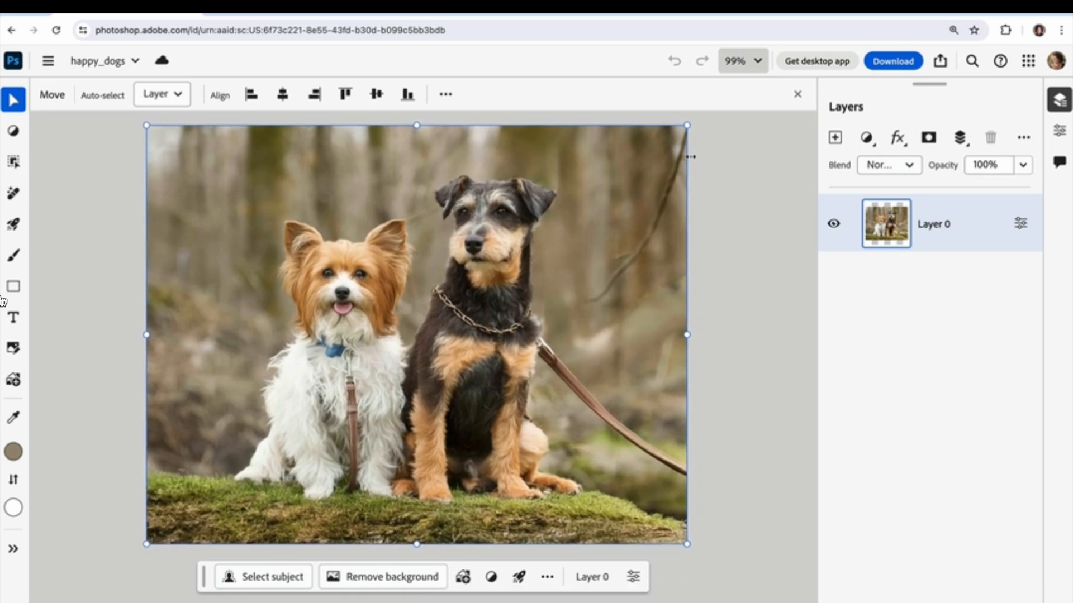
{"action": "key", "text": "space"}
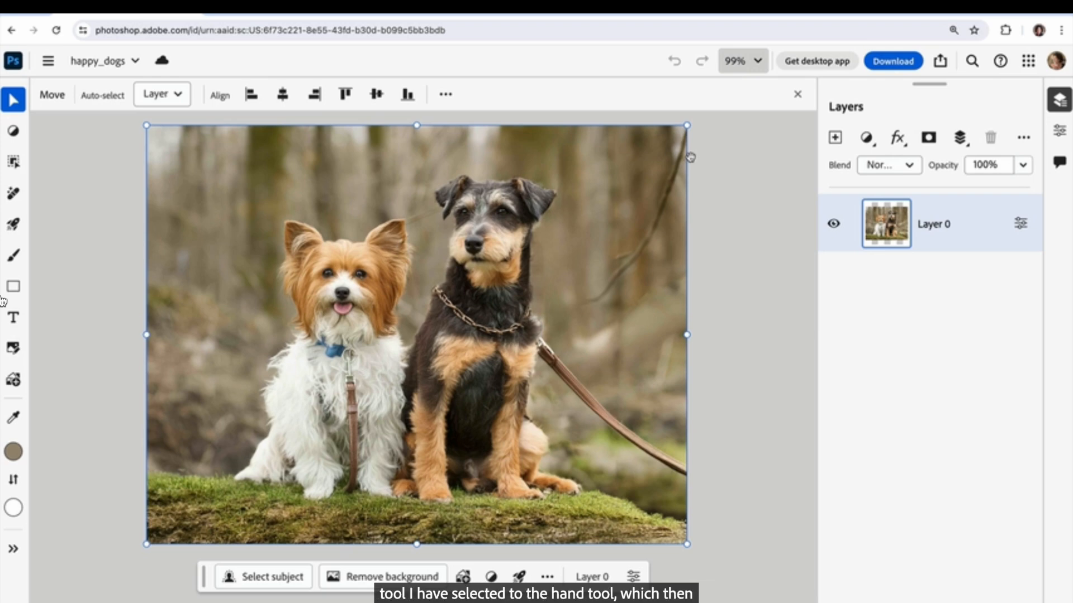
{"action": "mouse_move", "coordinate": [481, 274]}
{"action": "left_mouse_down"}
{"action": "mouse_move", "coordinate": [550, 276]}
{"action": "mouse_move", "coordinate": [485, 280]}
{"action": "left_mouse_up"}
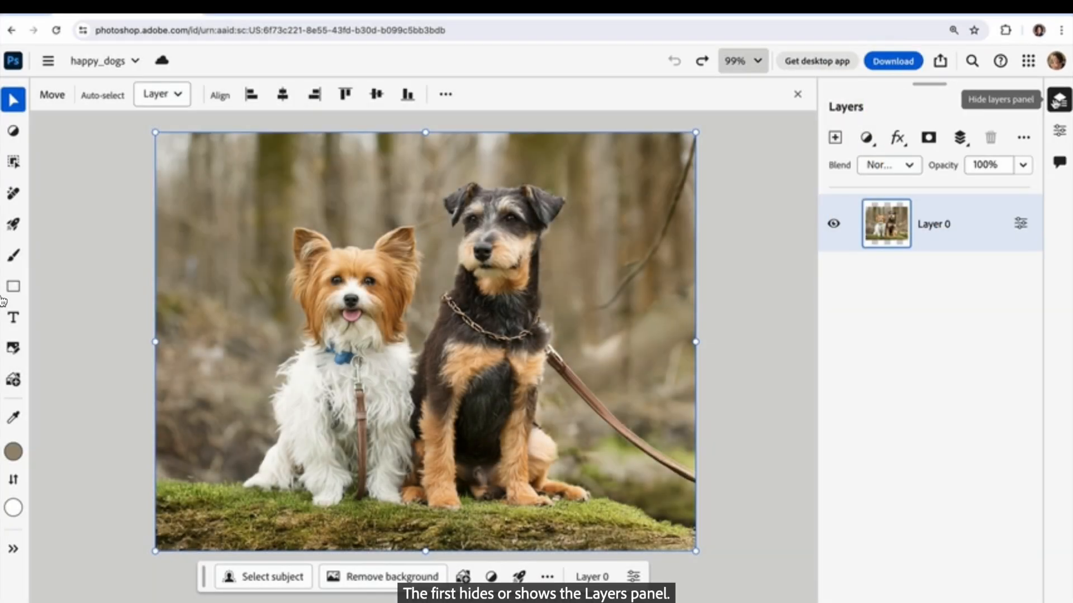
Hide and reshow the Layers panel, and rename Layer 0 as "puppies".
{"action": "left_click", "coordinate": [1058, 101]}
{"action": "left_click", "coordinate": [1057, 102]}
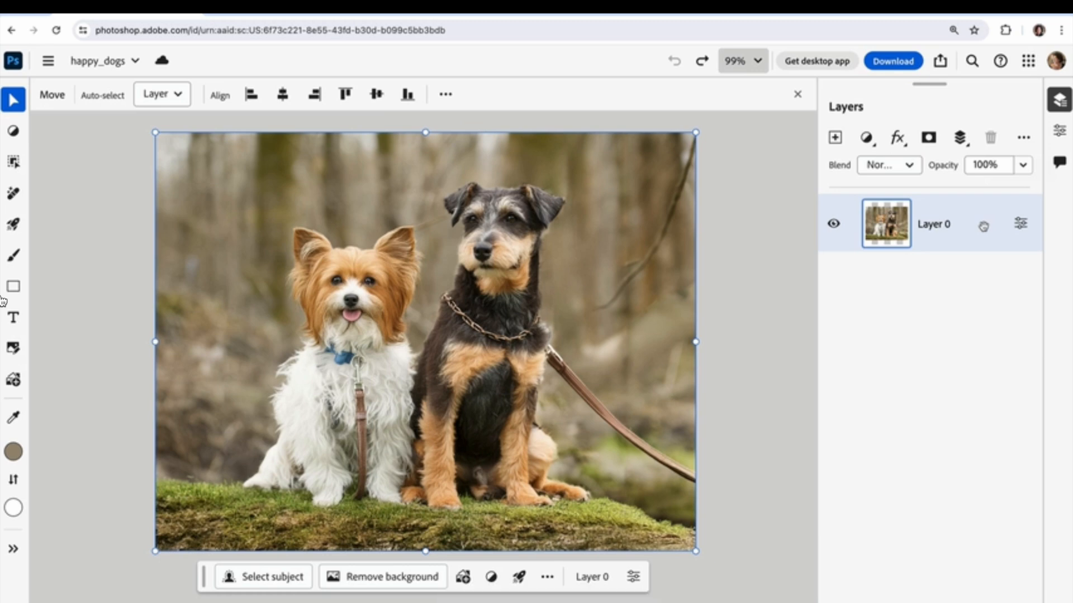
{"action": "double_click", "coordinate": [966, 239]}
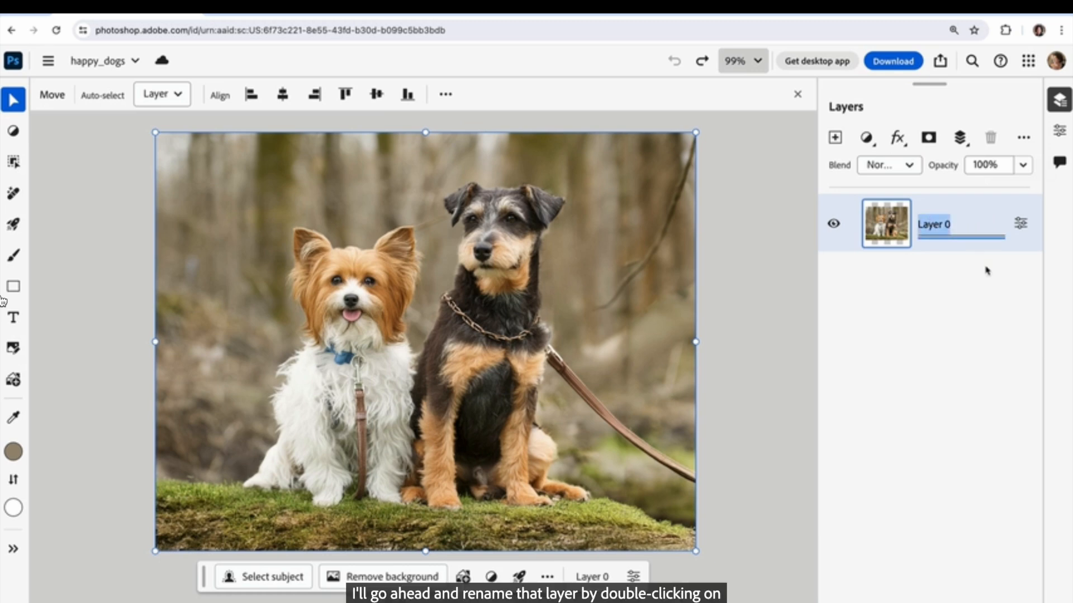
{"action": "type", "text": "puppies"}
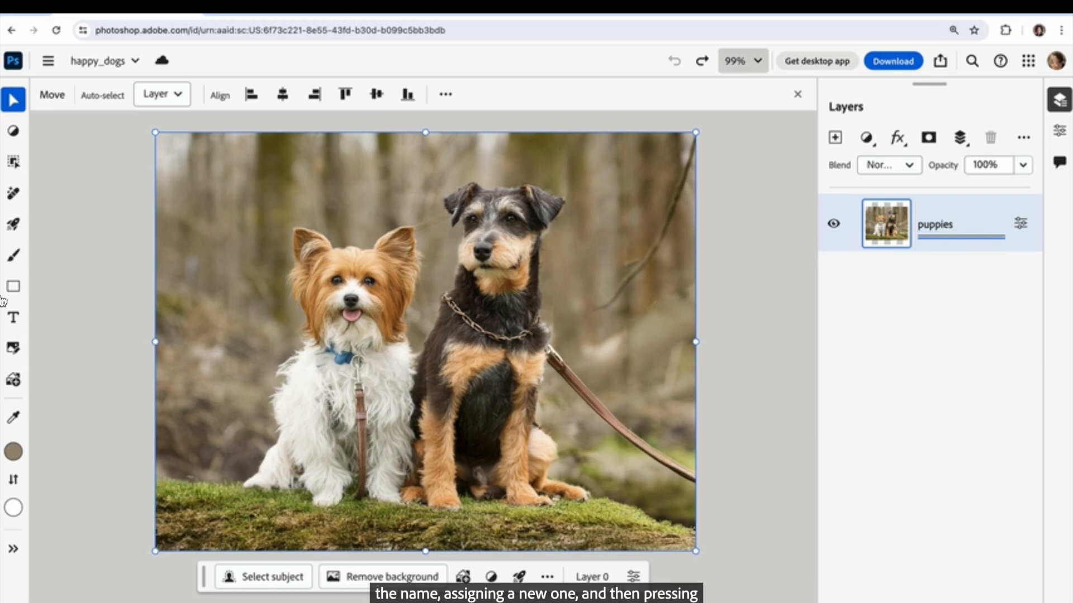
{"action": "key", "text": "Return"}
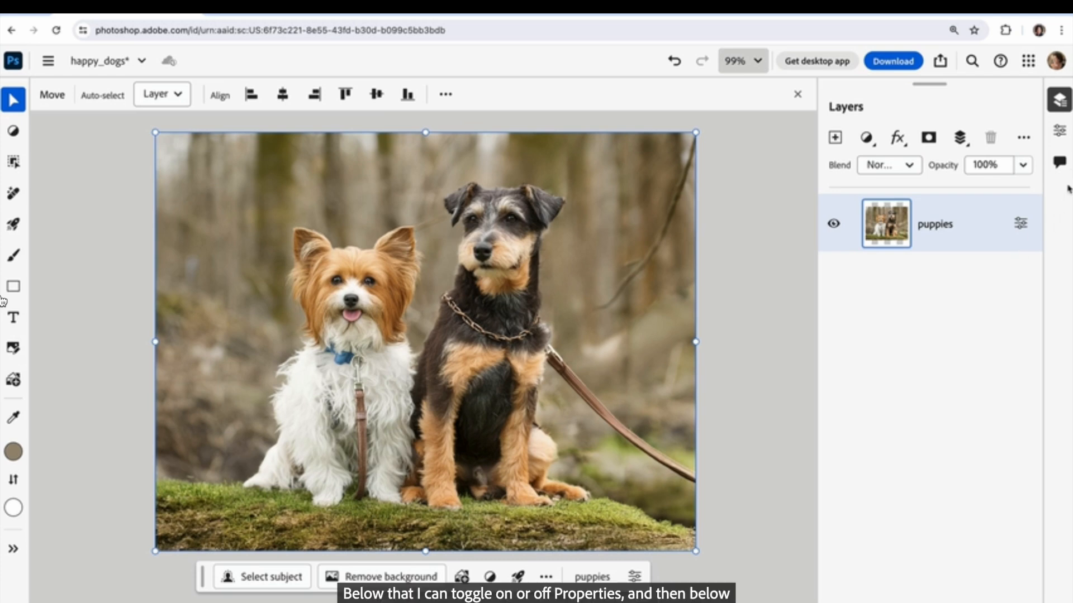
Look at the Properties and Comments panels, hide both again, and check the puppies layer's own properties.
{"action": "left_click", "coordinate": [1061, 132]}
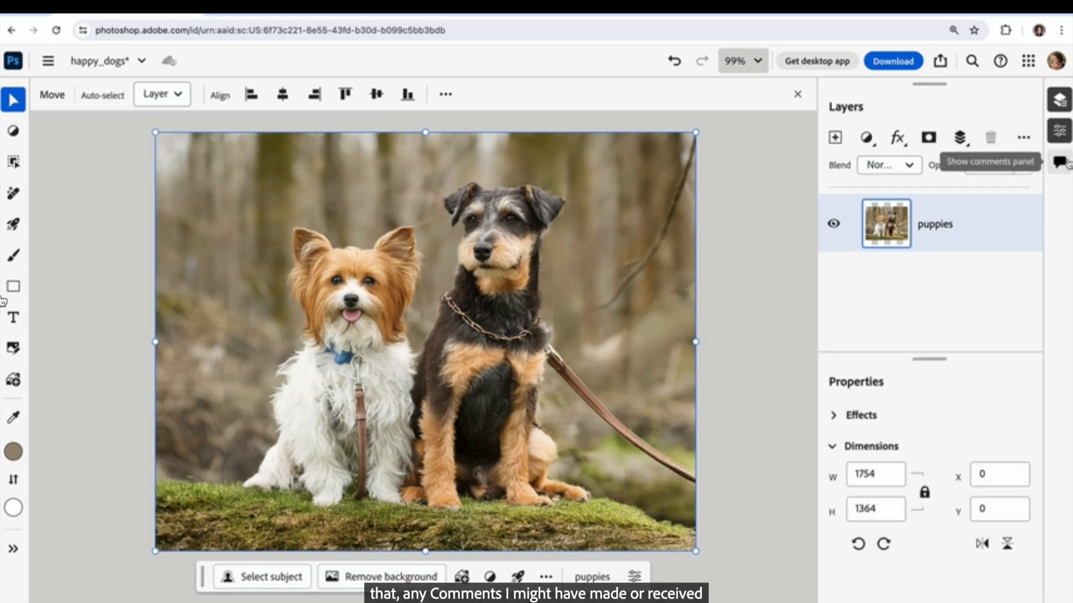
{"action": "left_click", "coordinate": [1064, 164]}
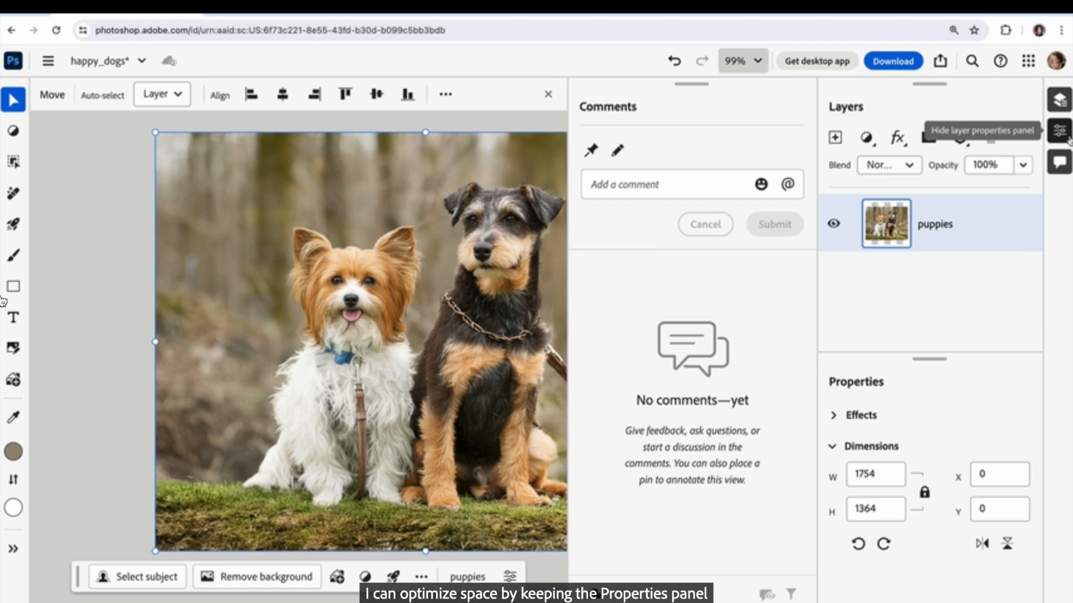
{"action": "left_click", "coordinate": [1065, 138]}
{"action": "left_click", "coordinate": [1064, 157]}
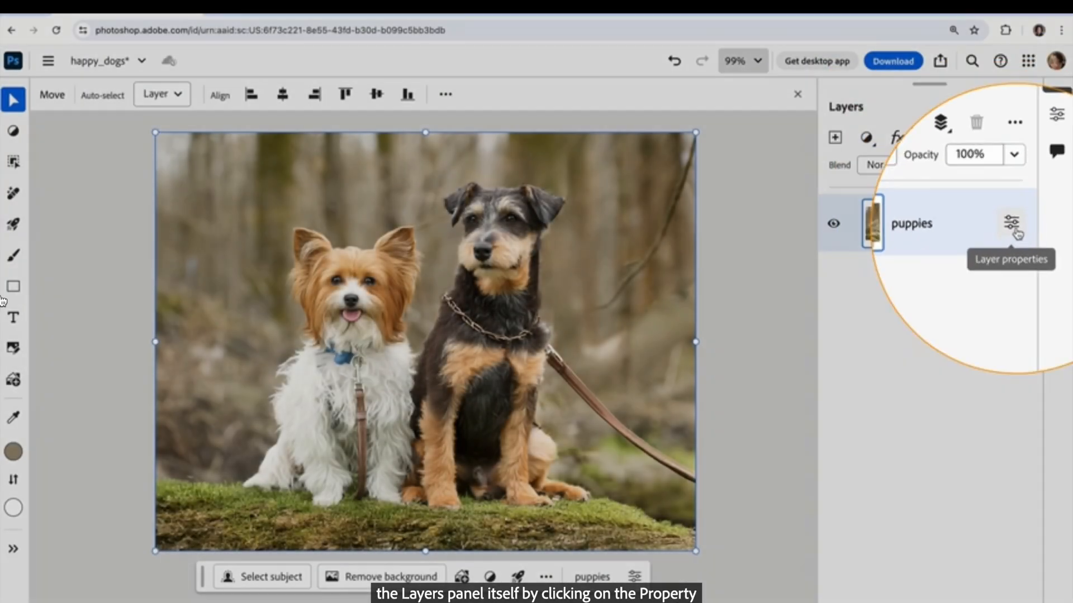
{"action": "left_click", "coordinate": [1020, 223]}
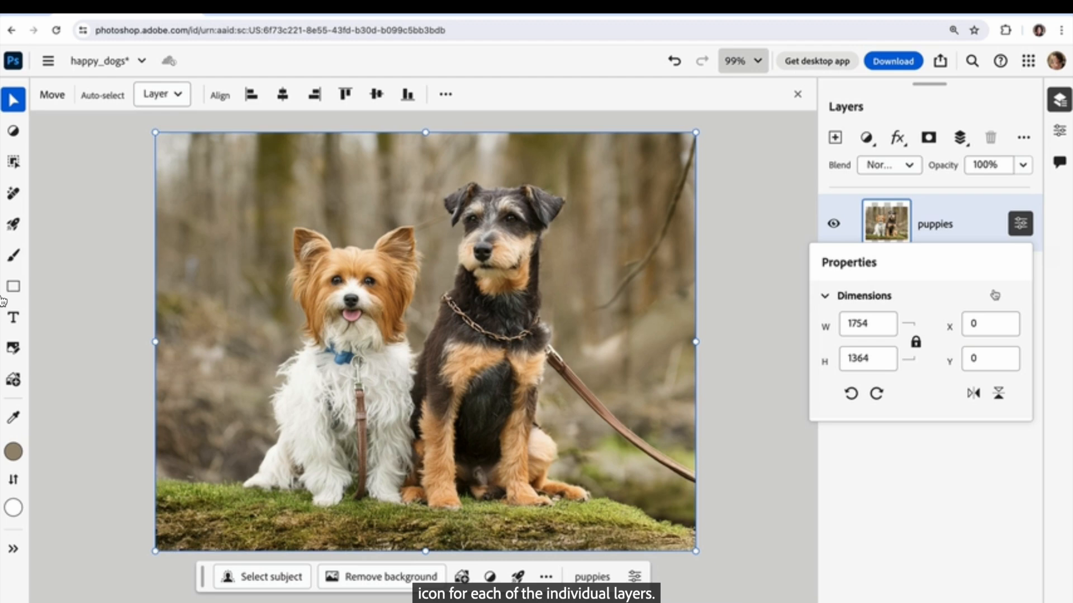
{"action": "left_click", "coordinate": [767, 419]}
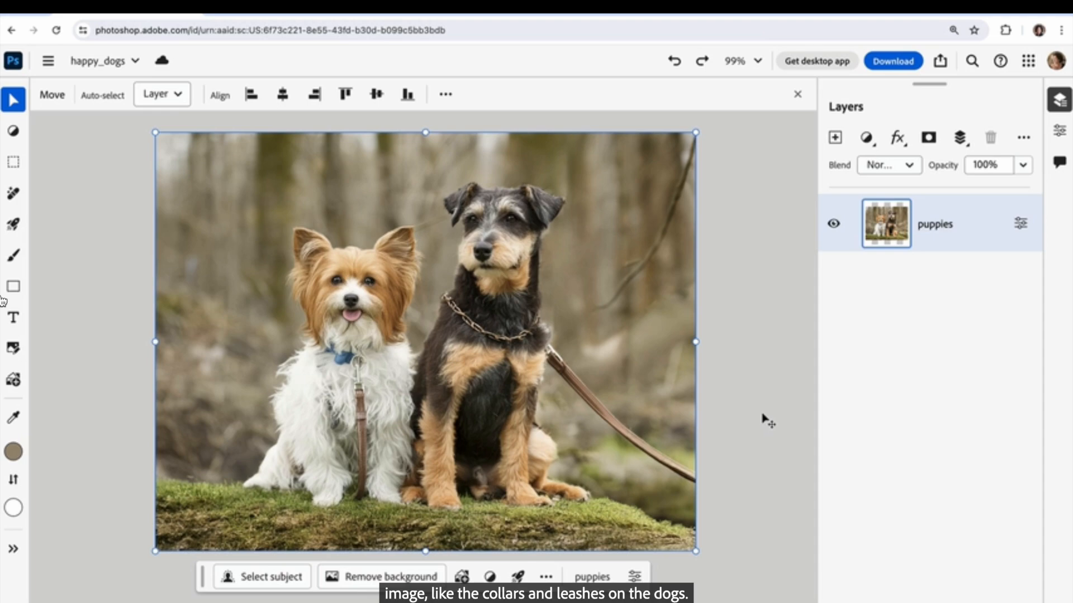
Activate the Remove tool, try a larger brush size of 86 px, and set the size to 61 px.
{"action": "mouse_move", "coordinate": [13, 193]}
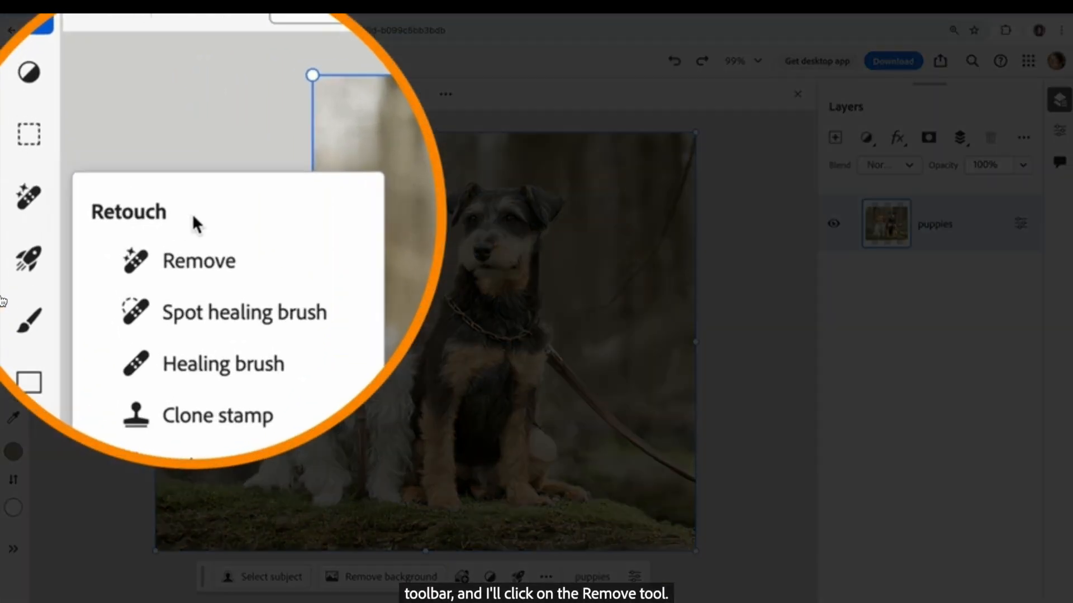
{"action": "left_click", "coordinate": [126, 226]}
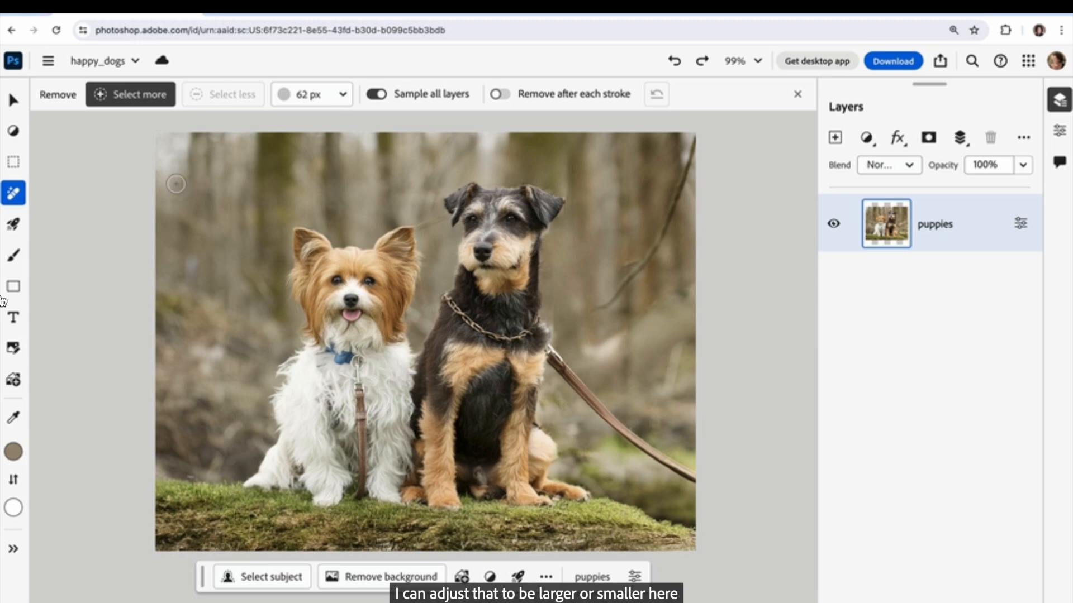
{"action": "left_click", "coordinate": [312, 94]}
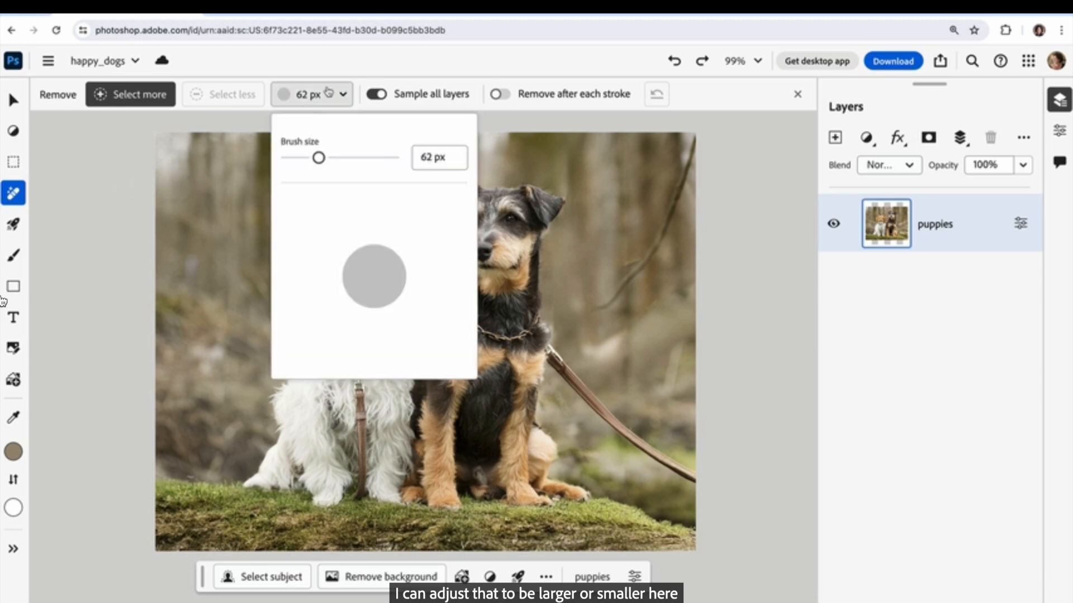
{"action": "left_click_drag", "start_coordinate": [319, 157], "coordinate": [325, 157]}
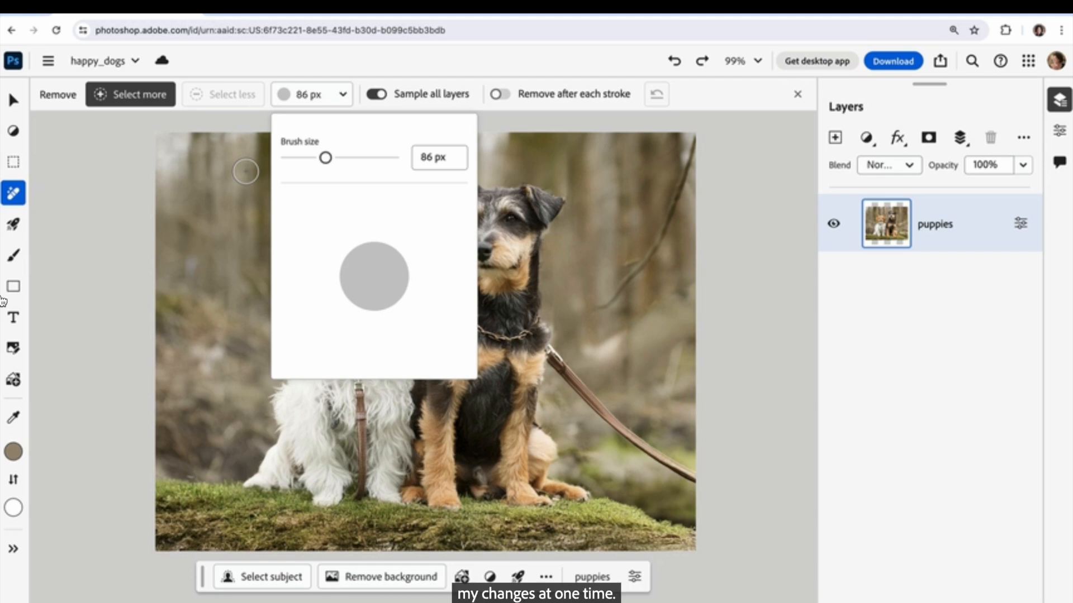
{"action": "left_click_drag", "start_coordinate": [325, 158], "coordinate": [318, 158]}
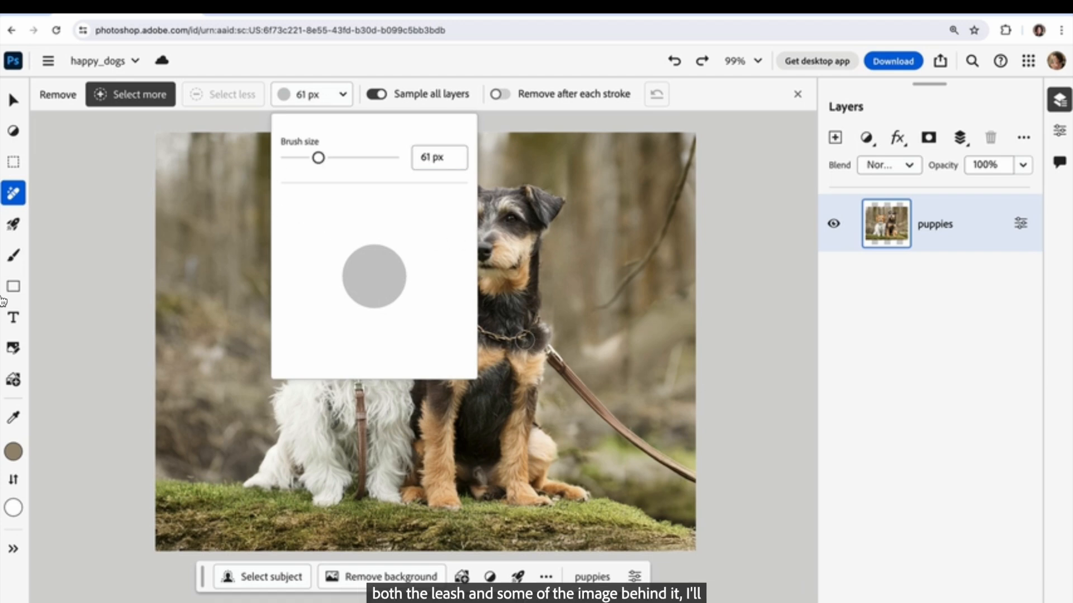
Brush over the dark dog's chain collar and leash and the white dog's leash with the Remove tool.
{"action": "left_click", "coordinate": [524, 340]}
{"action": "mouse_move", "coordinate": [448, 302]}
{"action": "left_mouse_down"}
{"action": "mouse_move", "coordinate": [478, 327]}
{"action": "mouse_move", "coordinate": [531, 331]}
{"action": "mouse_move", "coordinate": [604, 415]}
{"action": "mouse_move", "coordinate": [692, 478]}
{"action": "left_mouse_up"}
{"action": "left_click_drag", "start_coordinate": [359, 358], "coordinate": [357, 509]}
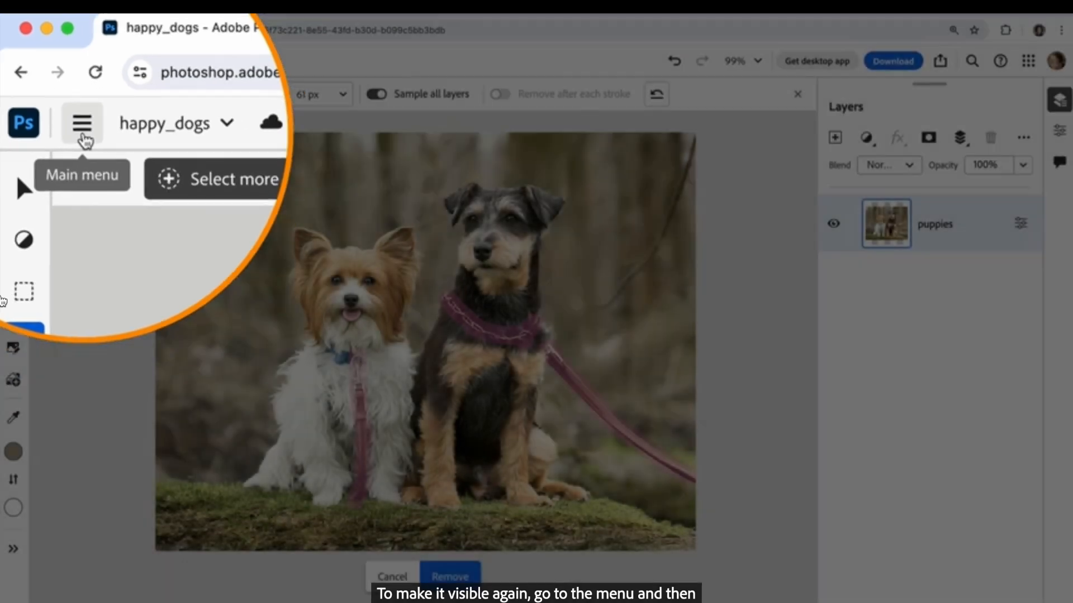
Check the Contextual task bar setting among the view options, and remove the marked collar and leashes from the image.
{"action": "left_click", "coordinate": [48, 60]}
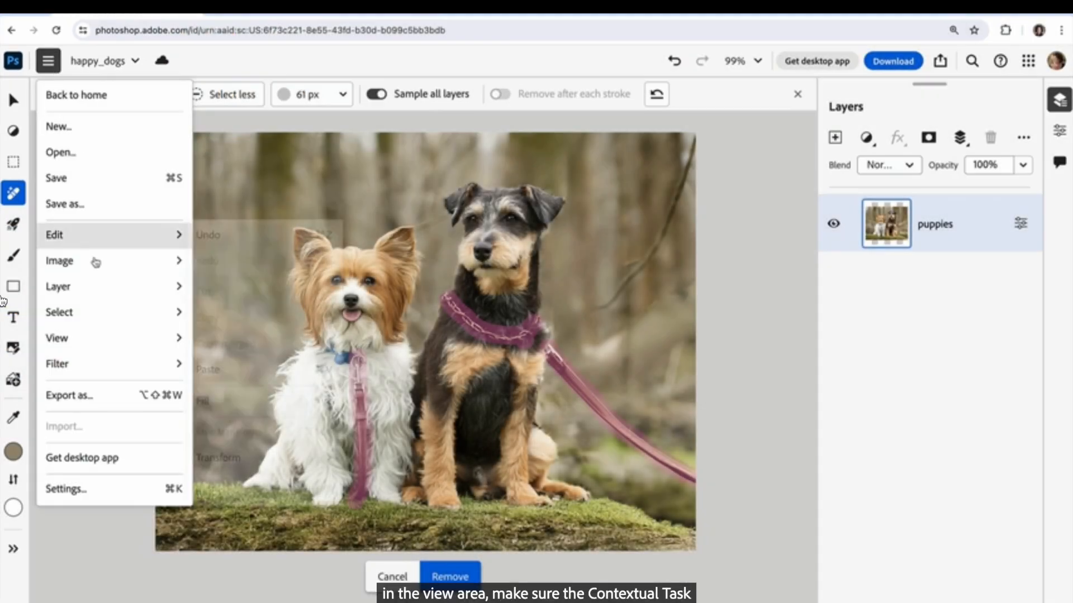
{"action": "mouse_move", "coordinate": [102, 337]}
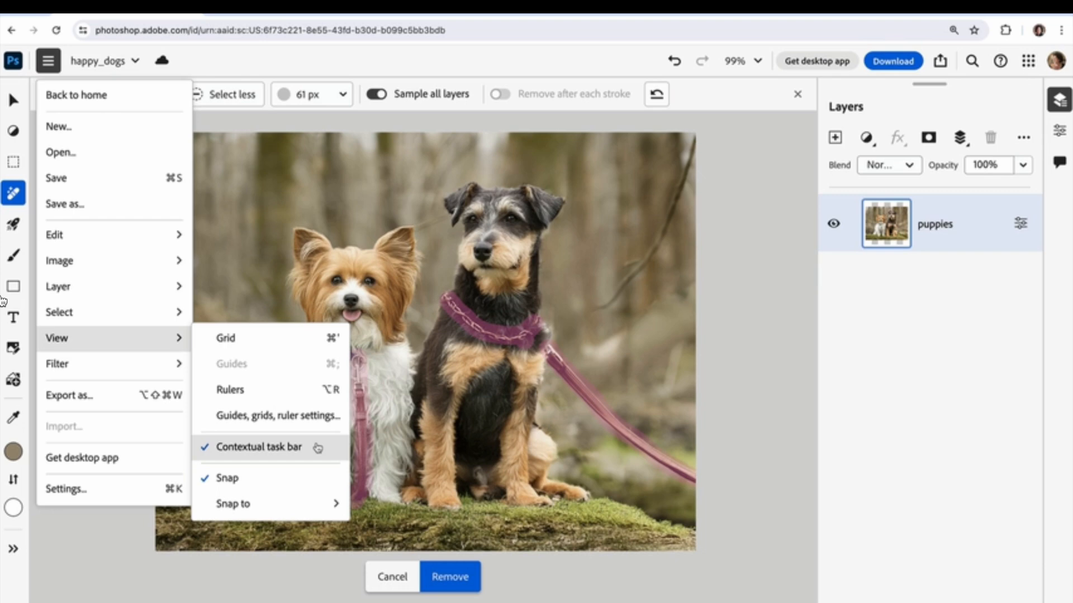
{"action": "left_click", "coordinate": [466, 576]}
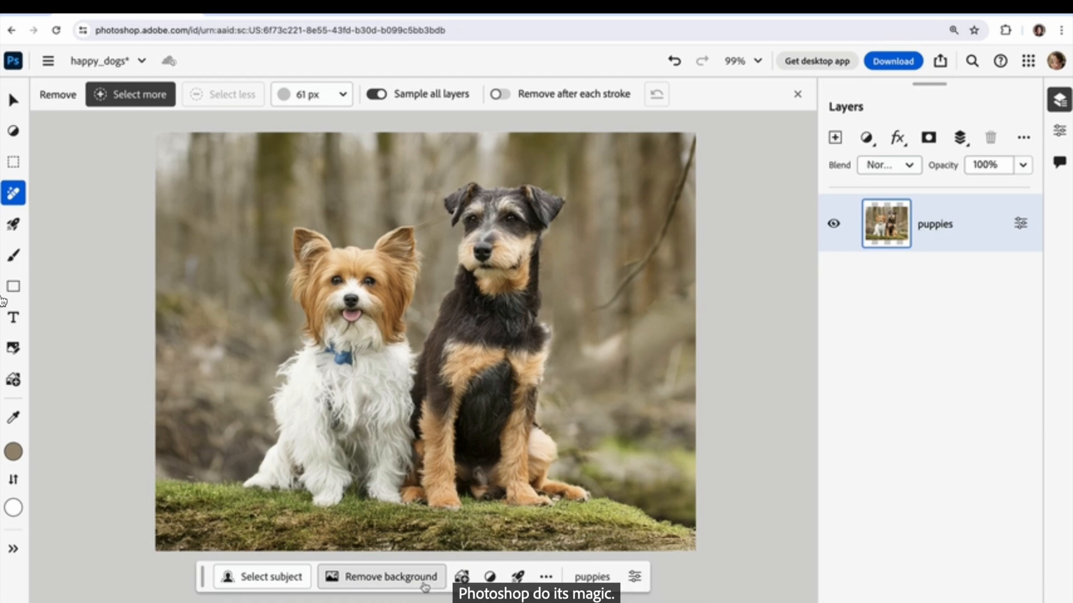
Remove the background behind the dogs, and upload stock_paper.jpg into the document as an added image.
{"action": "left_click", "coordinate": [425, 584]}
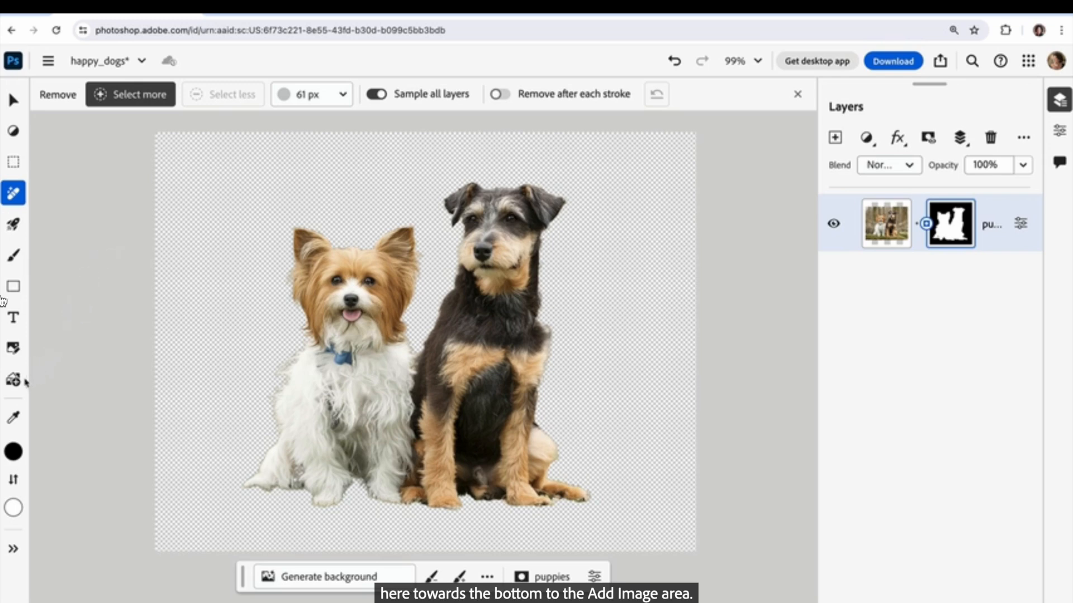
{"action": "left_click", "coordinate": [17, 382]}
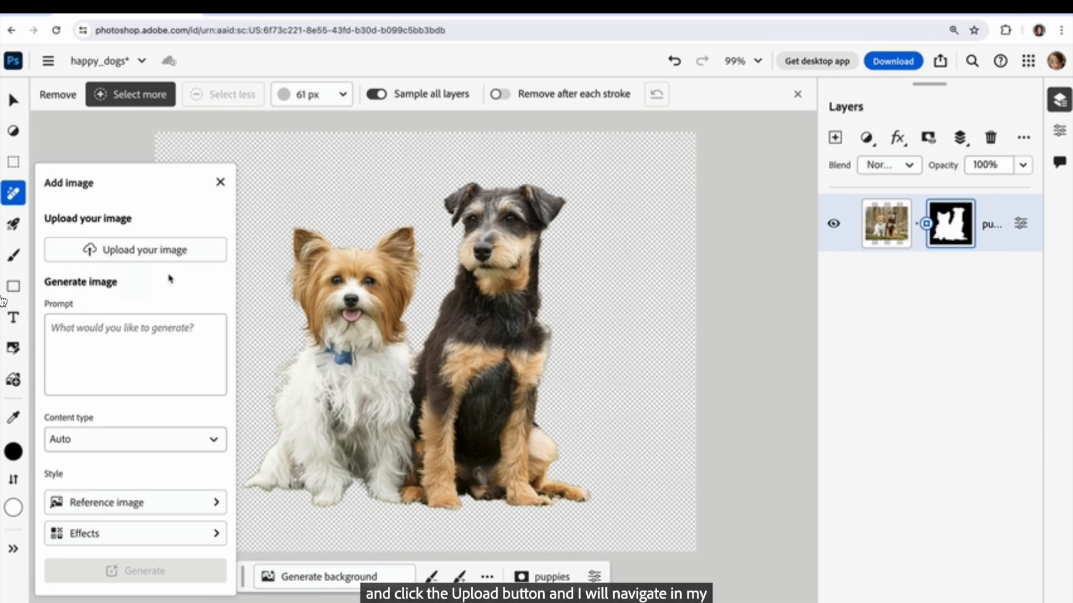
{"action": "left_click", "coordinate": [176, 254]}
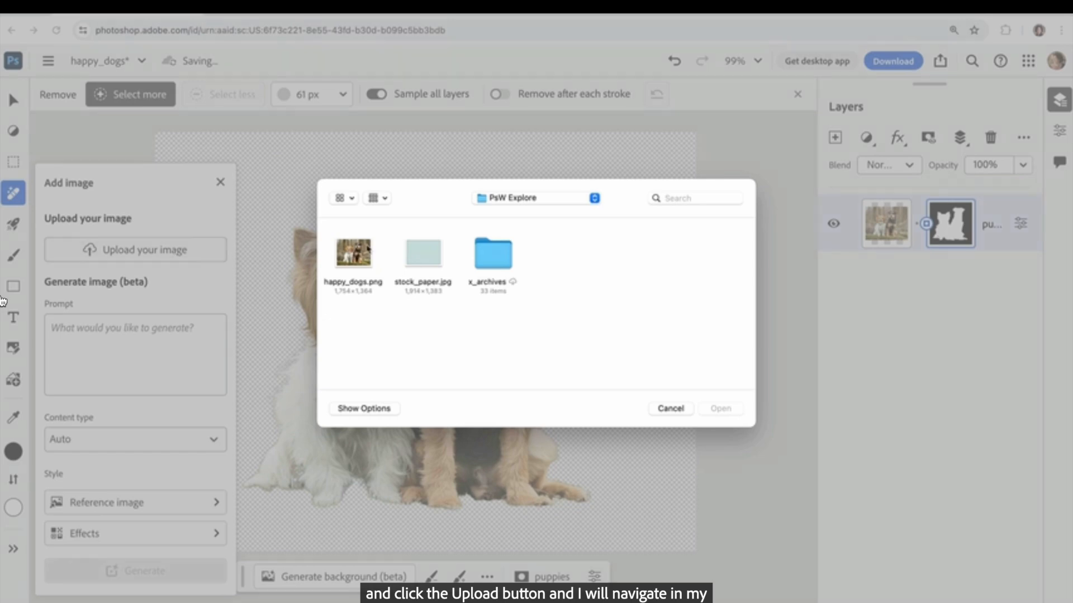
{"action": "left_click", "coordinate": [426, 252]}
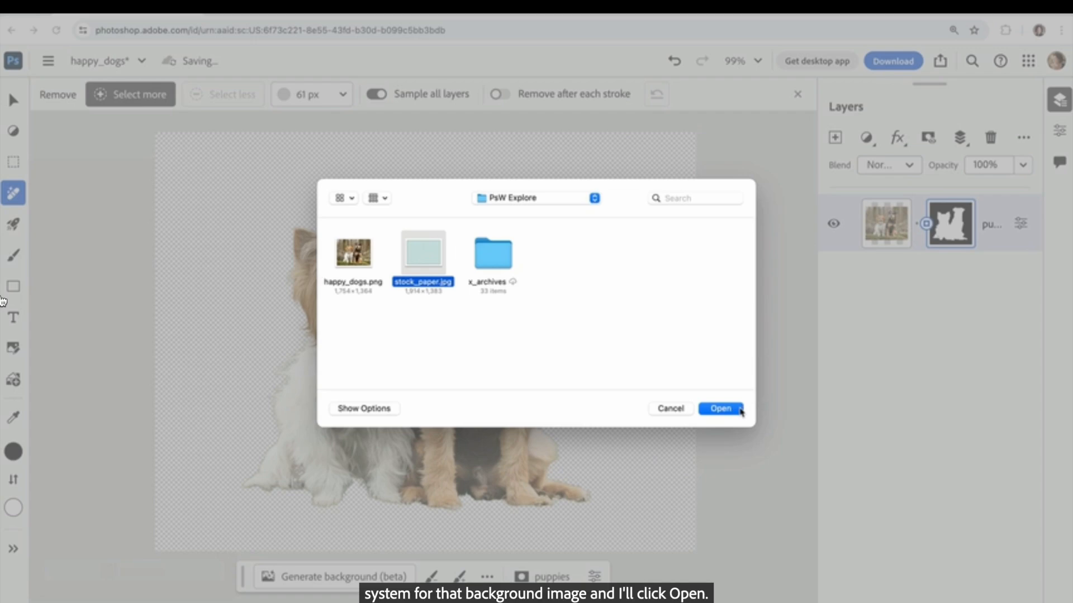
{"action": "left_click", "coordinate": [738, 411]}
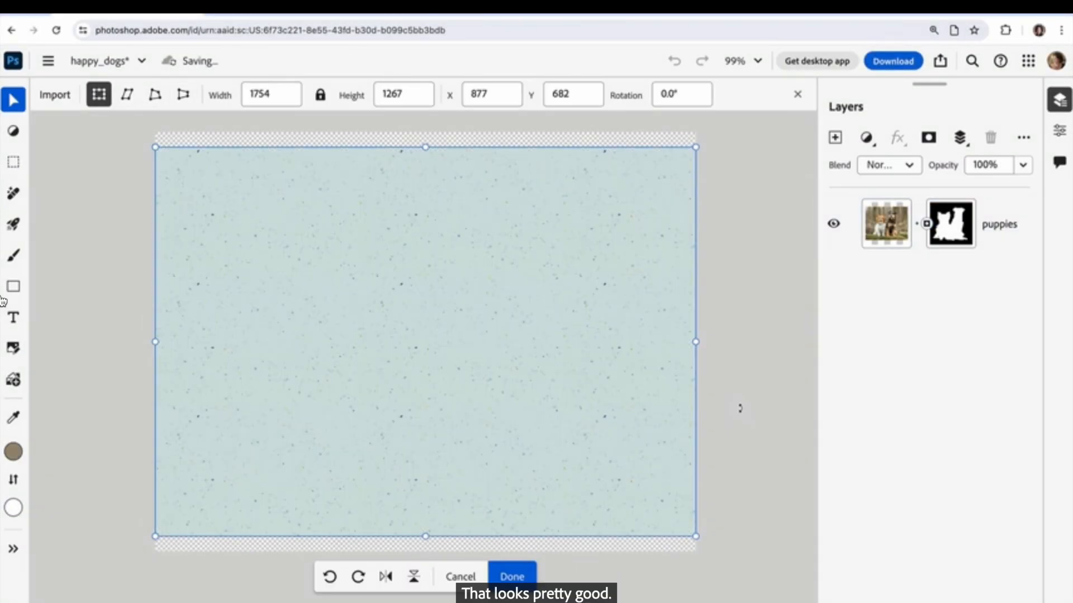
Enlarge the stock_paper image to about 1969 x 1422 px so it covers the canvas, and place its layer below puppies.
{"action": "left_click_drag", "start_coordinate": [606, 385], "coordinate": [599, 373]}
{"action": "left_click_drag", "start_coordinate": [688, 522], "coordinate": [757, 563]}
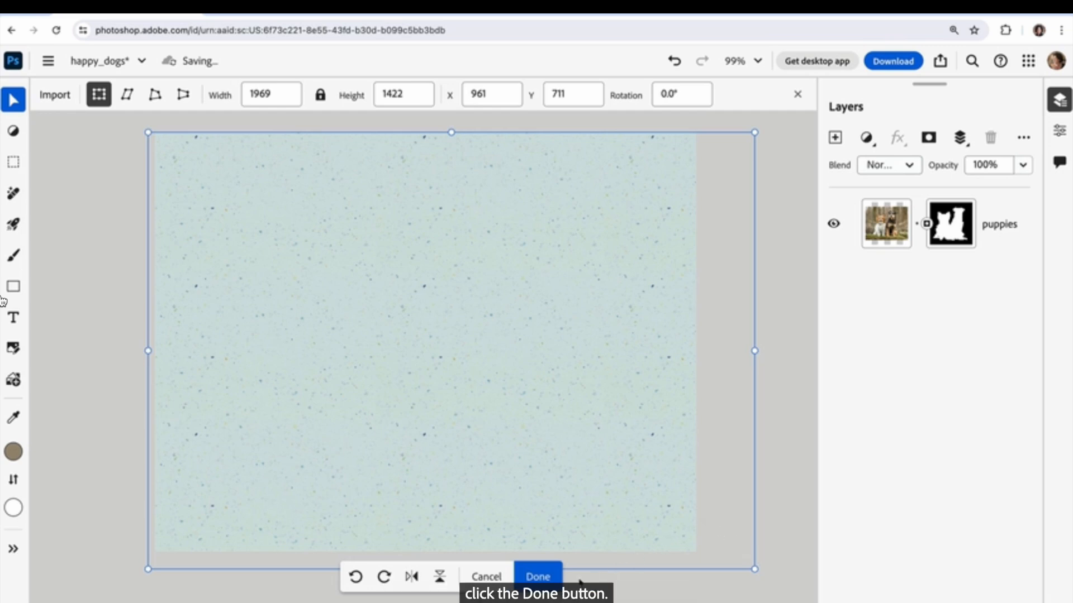
{"action": "left_click", "coordinate": [539, 579]}
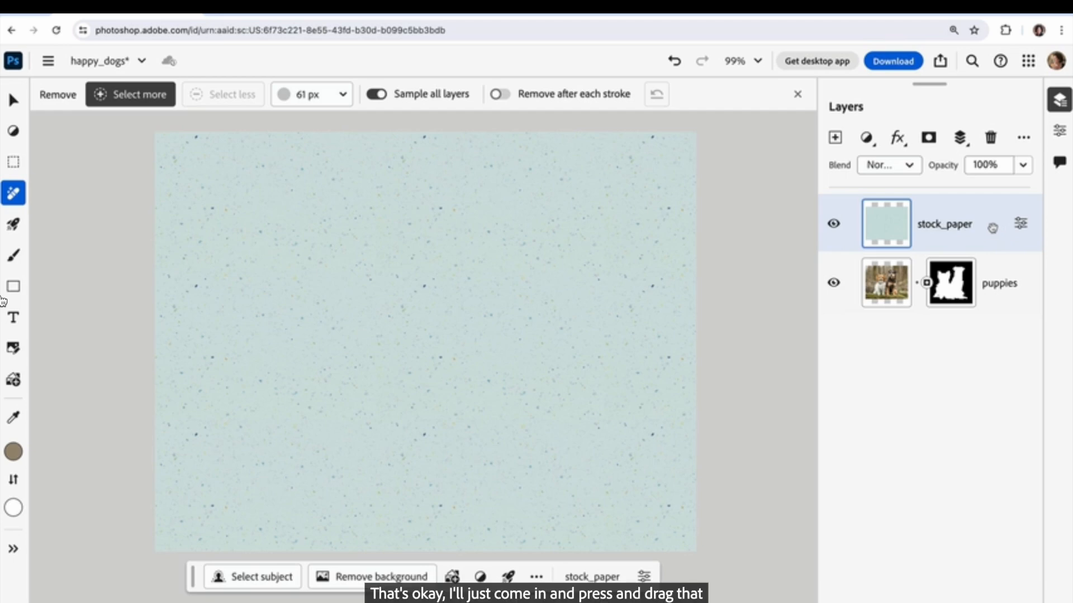
{"action": "left_click_drag", "start_coordinate": [990, 224], "coordinate": [990, 301]}
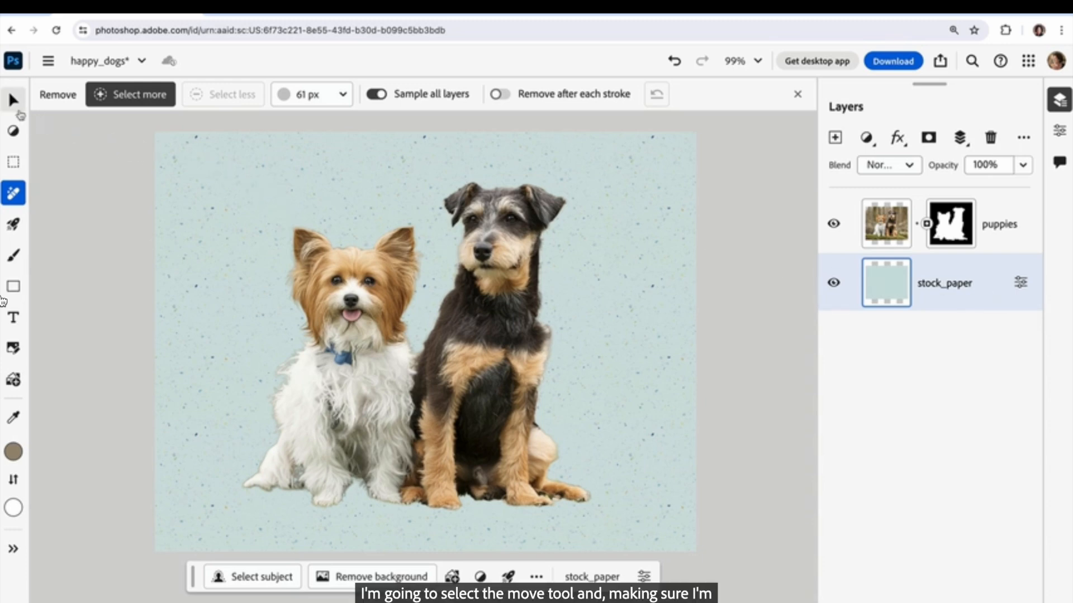
Select the puppies layer with the Move tool and shift the dogs toward the lower-right corner of the canvas.
{"action": "left_click", "coordinate": [14, 100]}
{"action": "left_click", "coordinate": [64, 130]}
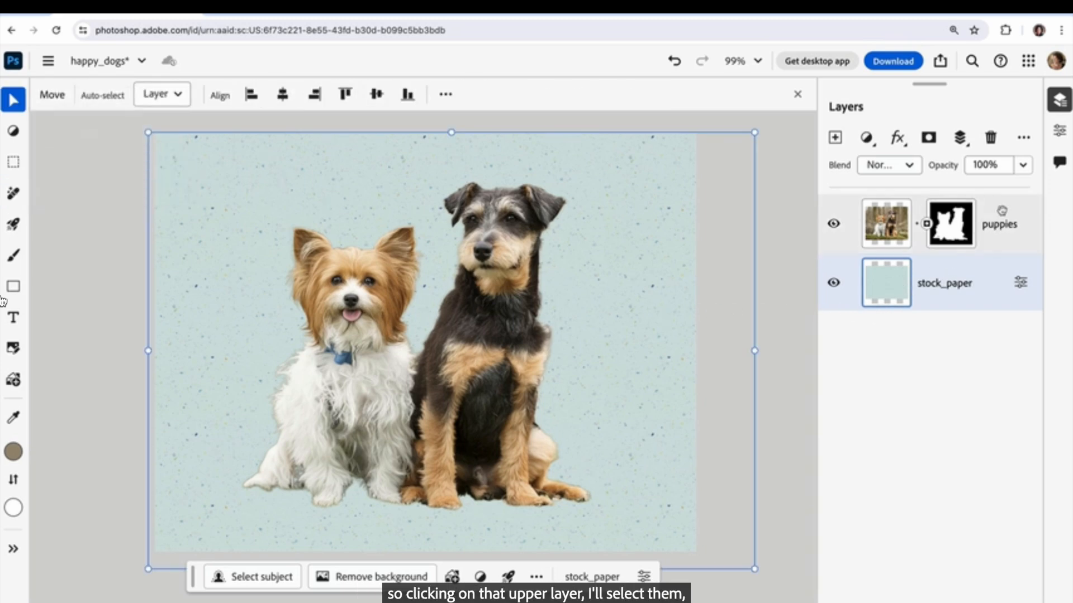
{"action": "left_click", "coordinate": [1000, 215]}
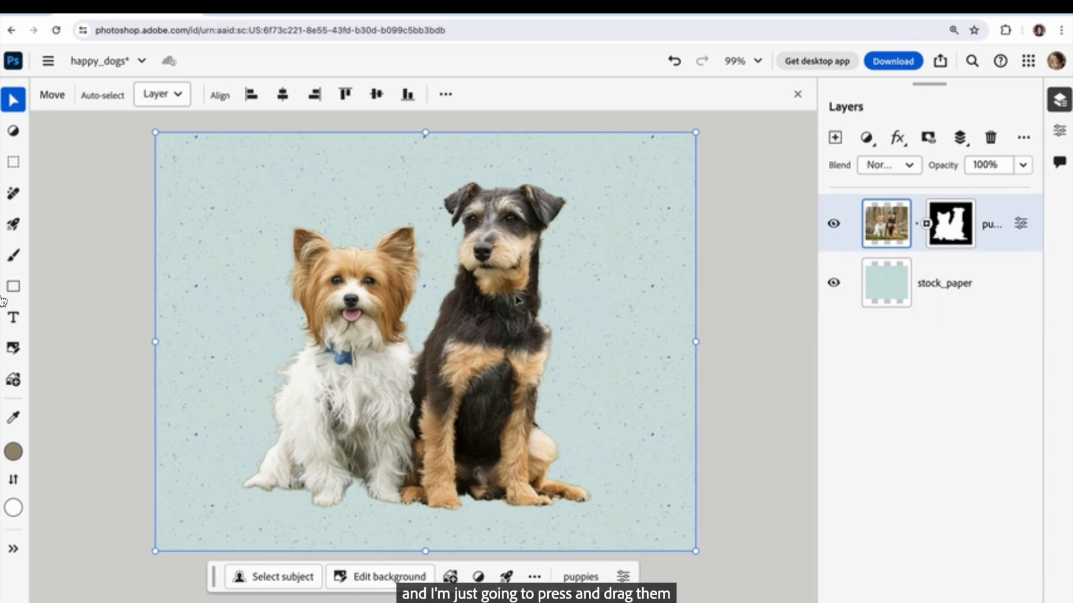
{"action": "left_click_drag", "start_coordinate": [492, 305], "coordinate": [575, 337]}
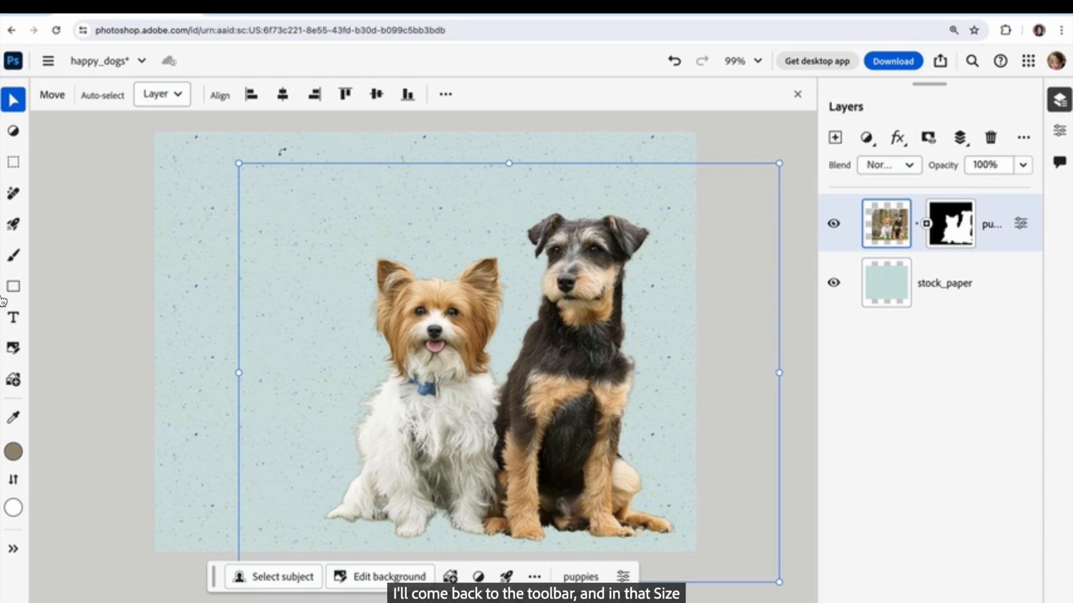
Crop the image with the Instagram Square 1080 x 1080 preset, repositioning the picture so both dogs sit inside the frame.
{"action": "left_click", "coordinate": [17, 106]}
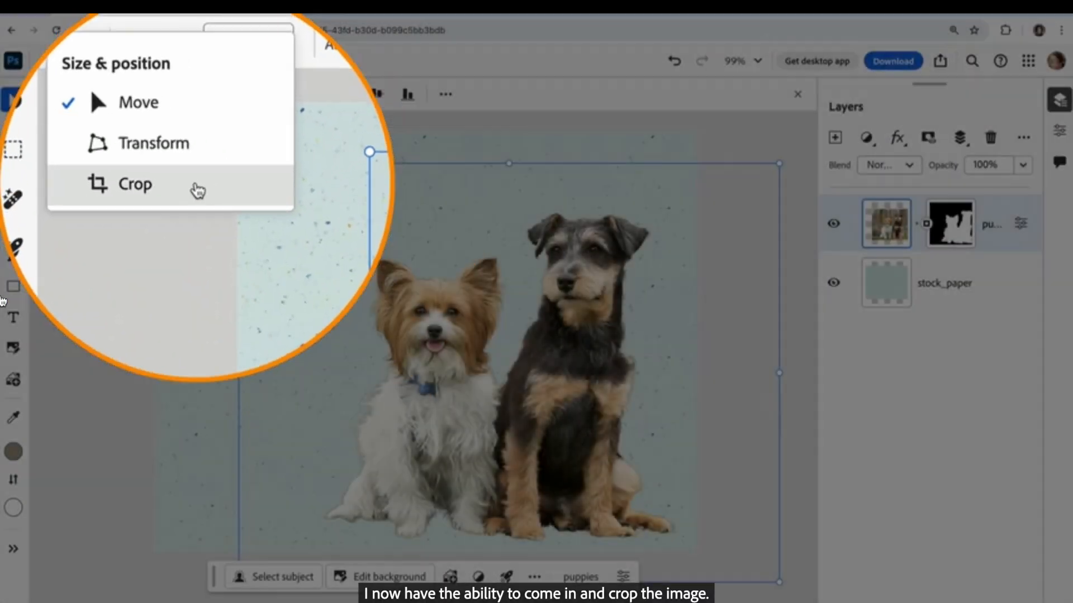
{"action": "left_click", "coordinate": [62, 140]}
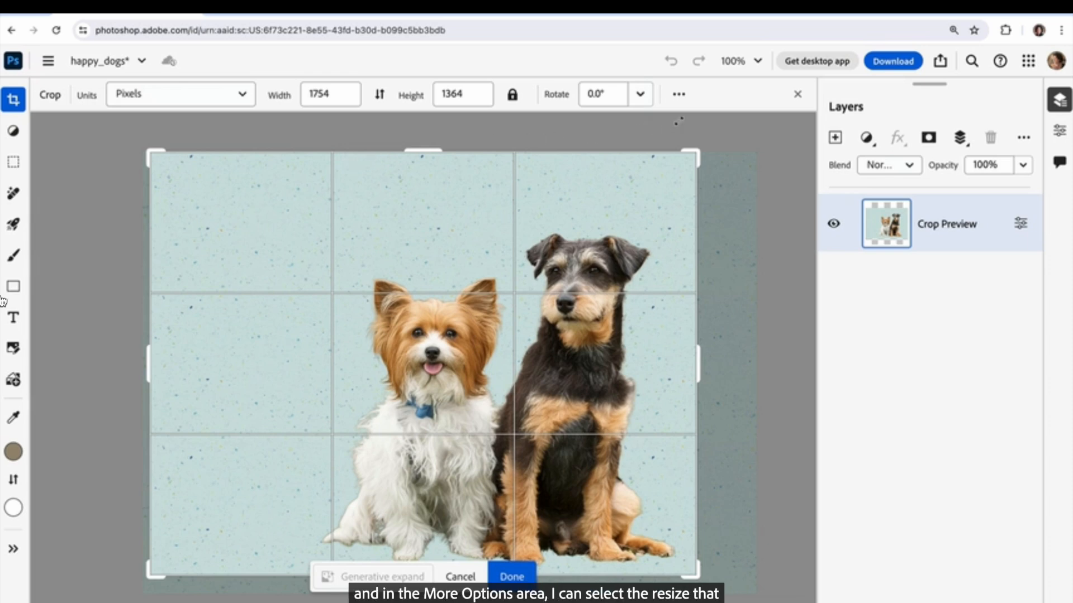
{"action": "left_click", "coordinate": [679, 95]}
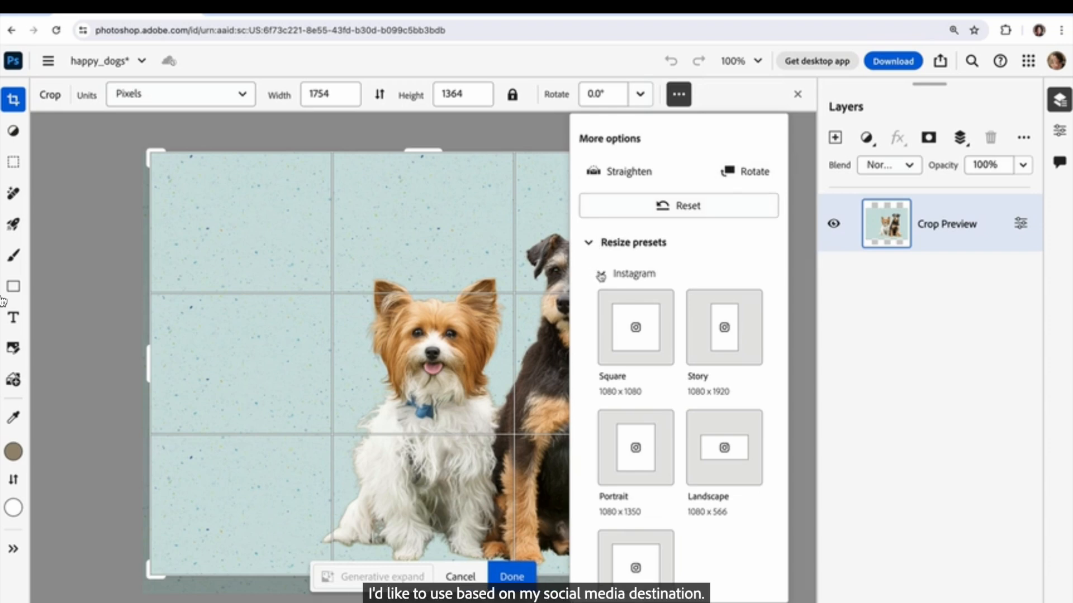
{"action": "left_click", "coordinate": [600, 276]}
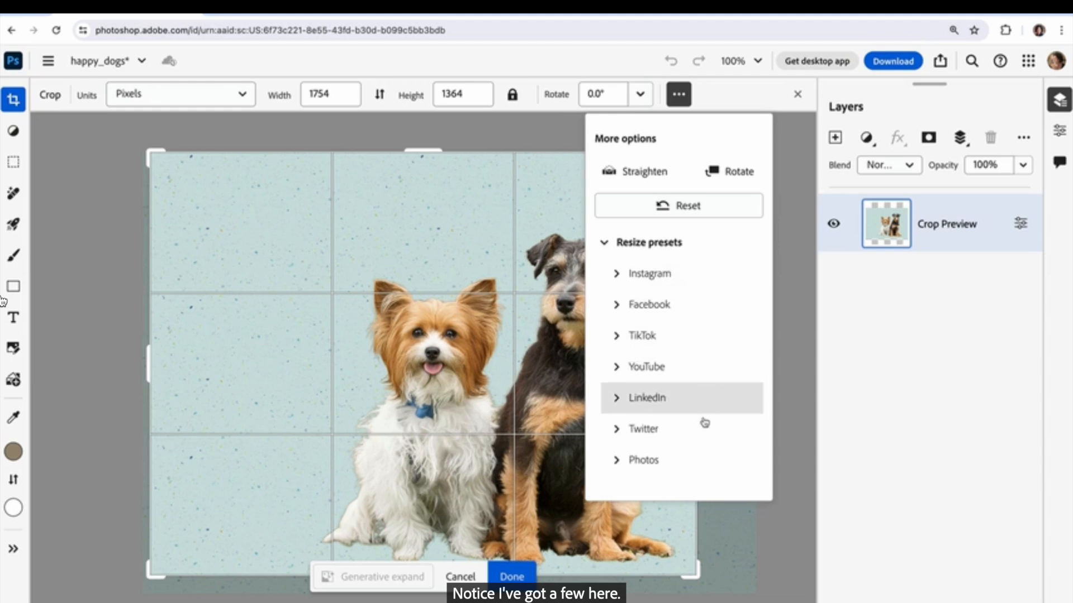
{"action": "left_click", "coordinate": [664, 275]}
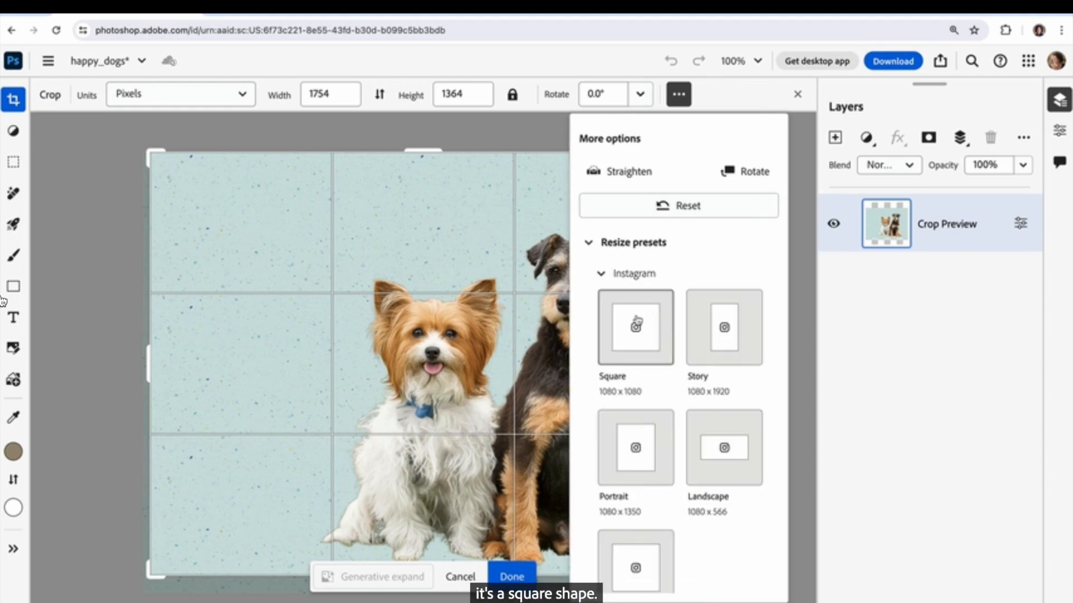
{"action": "left_click", "coordinate": [636, 322]}
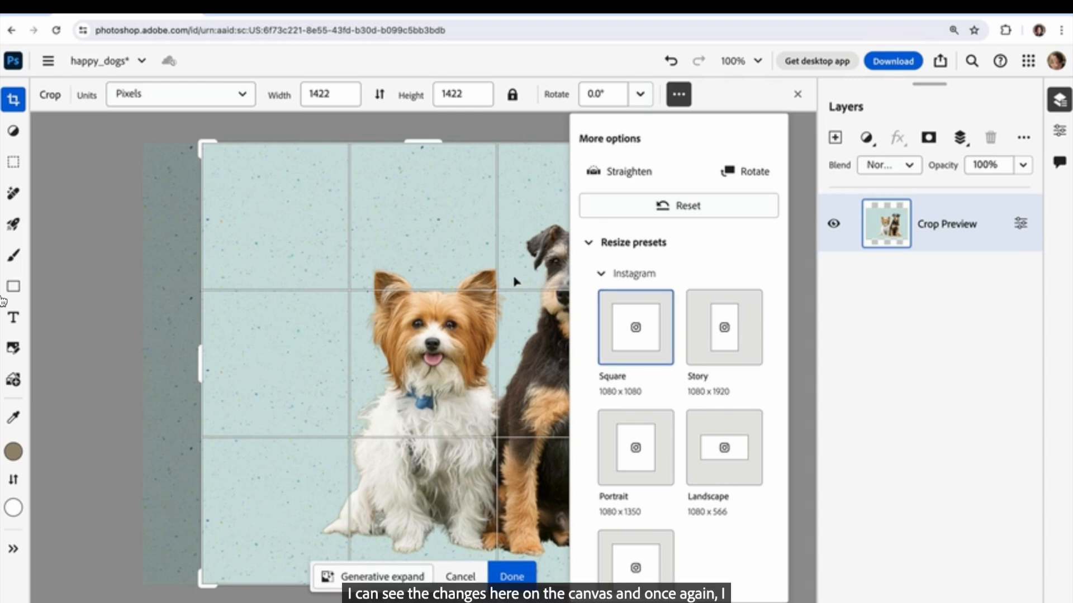
{"action": "left_click_drag", "start_coordinate": [516, 281], "coordinate": [456, 288]}
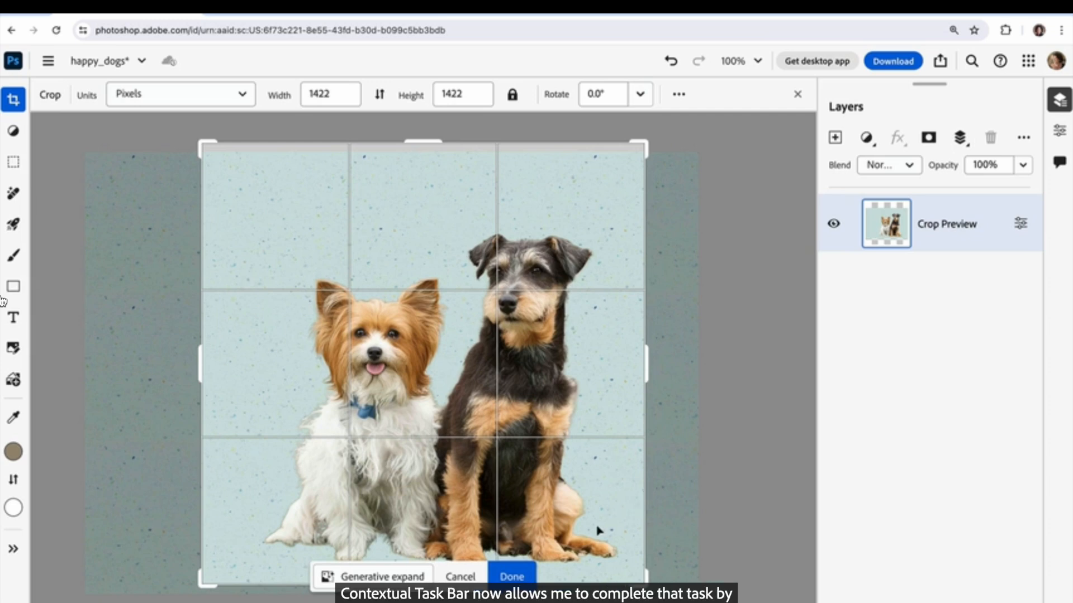
{"action": "left_click", "coordinate": [528, 578]}
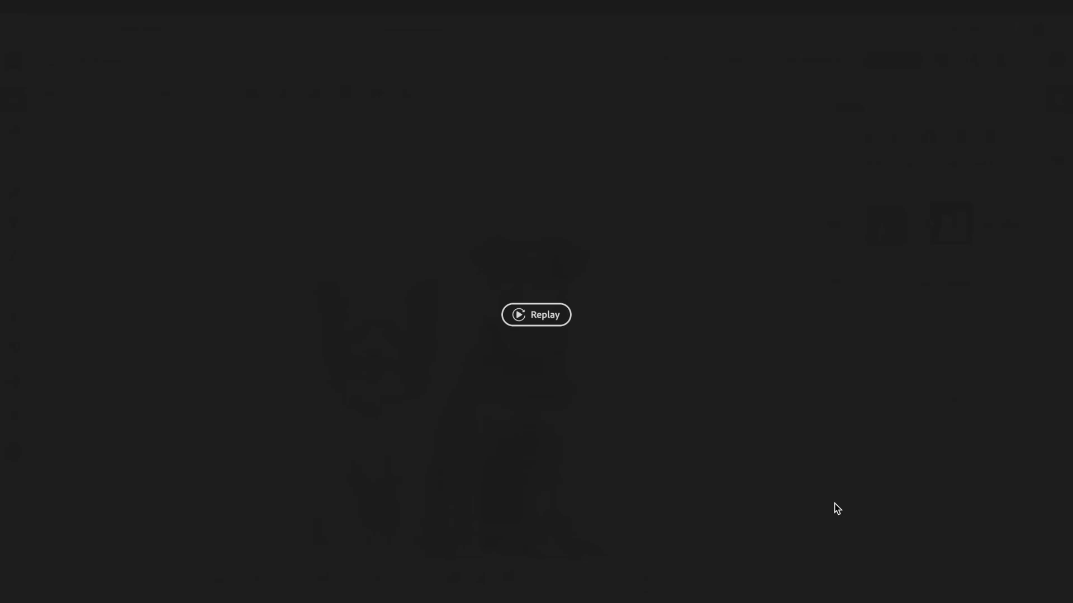
Exit the full-screen view of the tutorial video to return to the jumping-man document.
{"action": "key", "text": "Escape"}
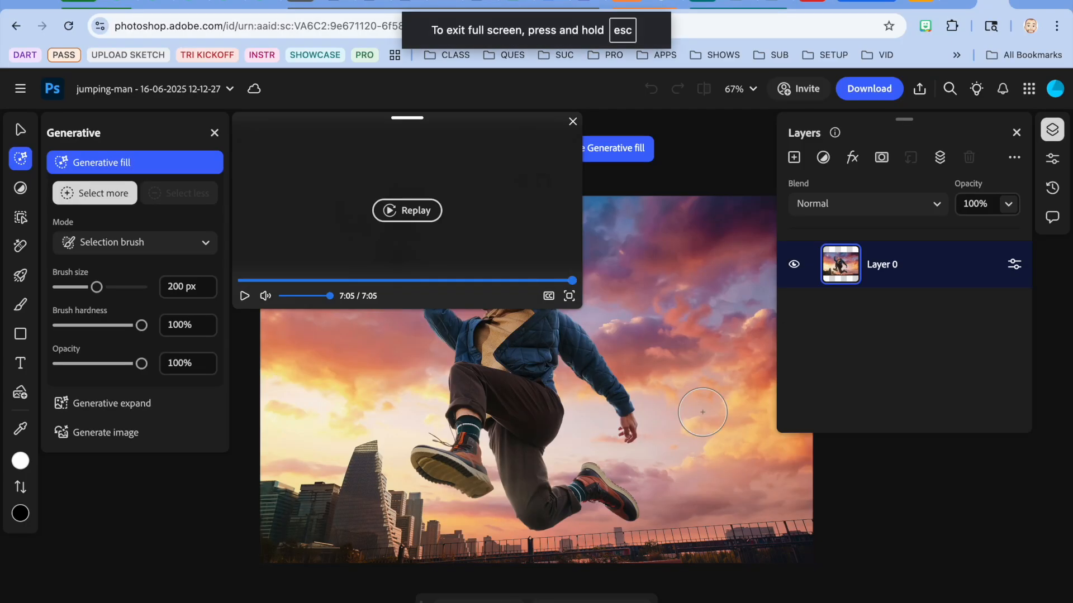